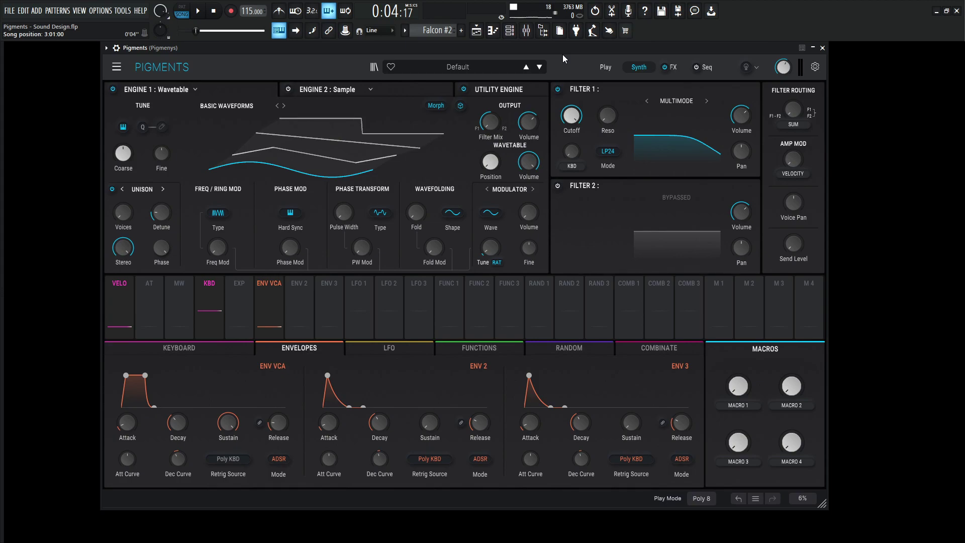
# Make Engine 1 an Analog engine and assign Env 2 to modulate the FM amount by 0.39.
pyautogui.click(116, 66)
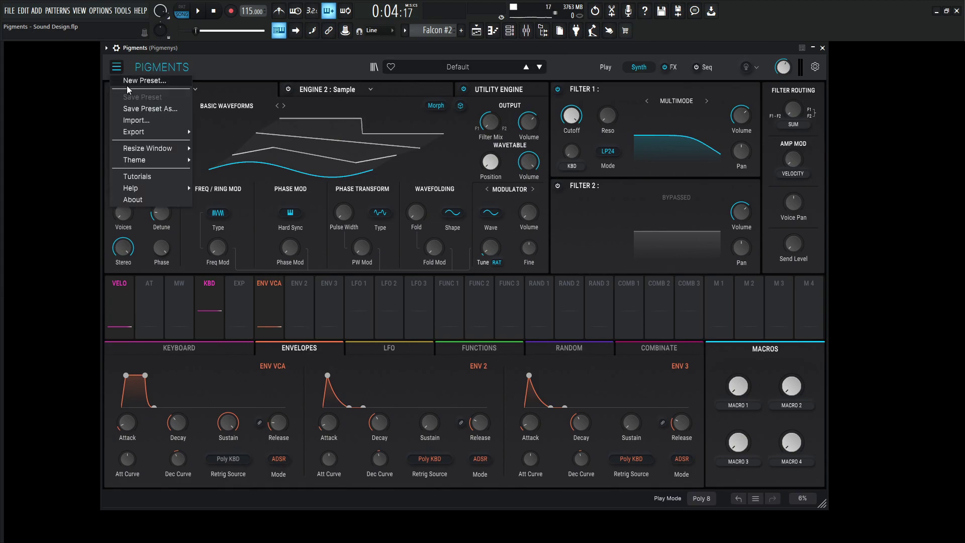
pyautogui.click(116, 67)
pyautogui.click(156, 89)
pyautogui.click(136, 132)
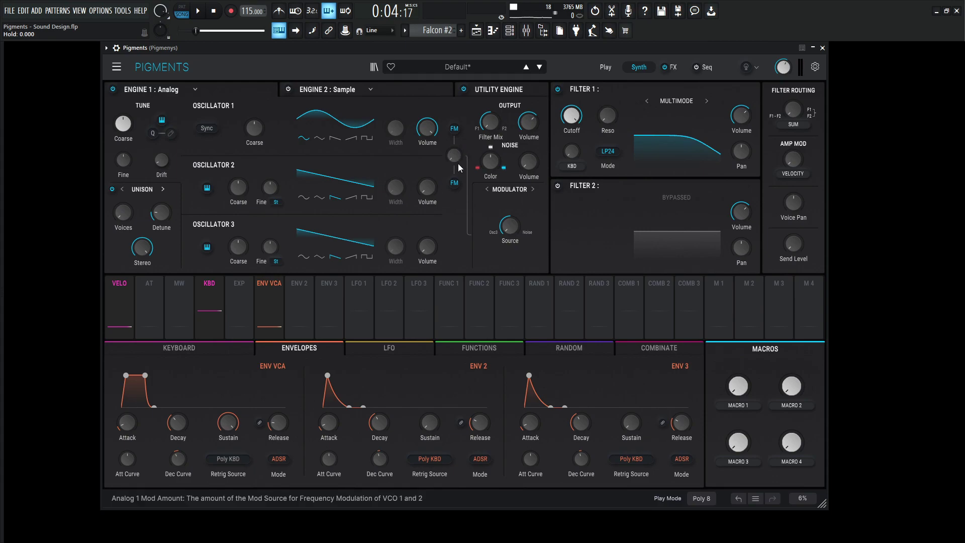
pyautogui.moveTo(308, 316); pyautogui.dragTo(454, 156)
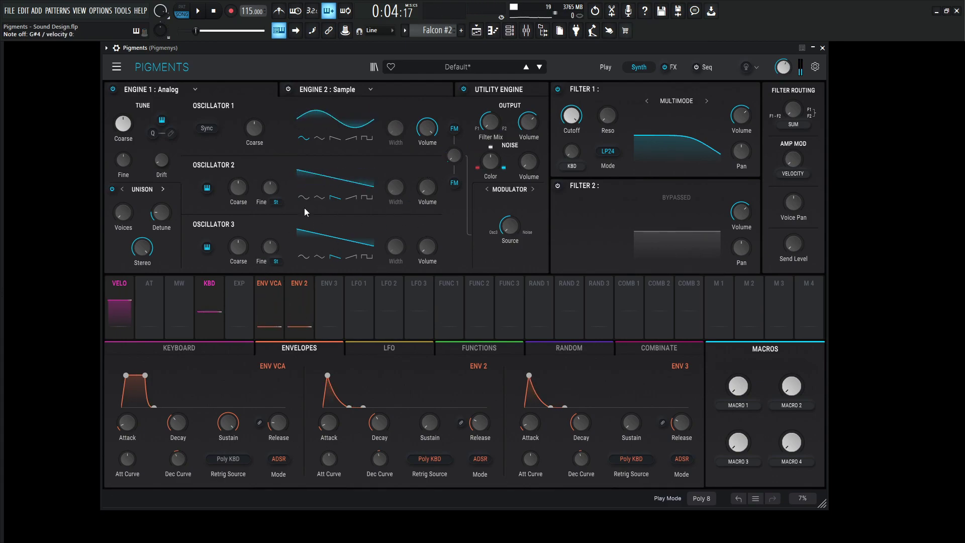
# Give Oscillator 3 a sine waveform tuned up 24 semitones.
pyautogui.click(305, 257)
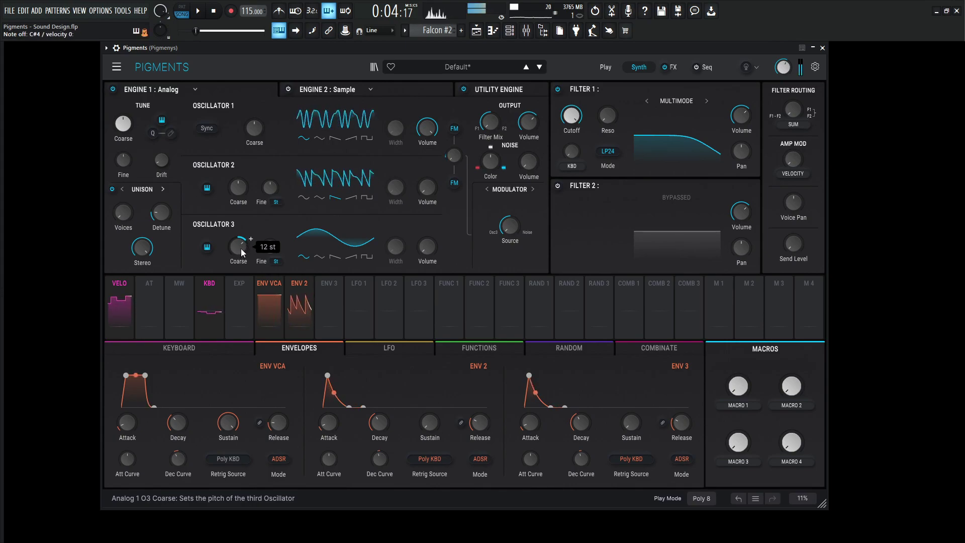
pyautogui.moveTo(235, 250); pyautogui.dragTo(235, 234)
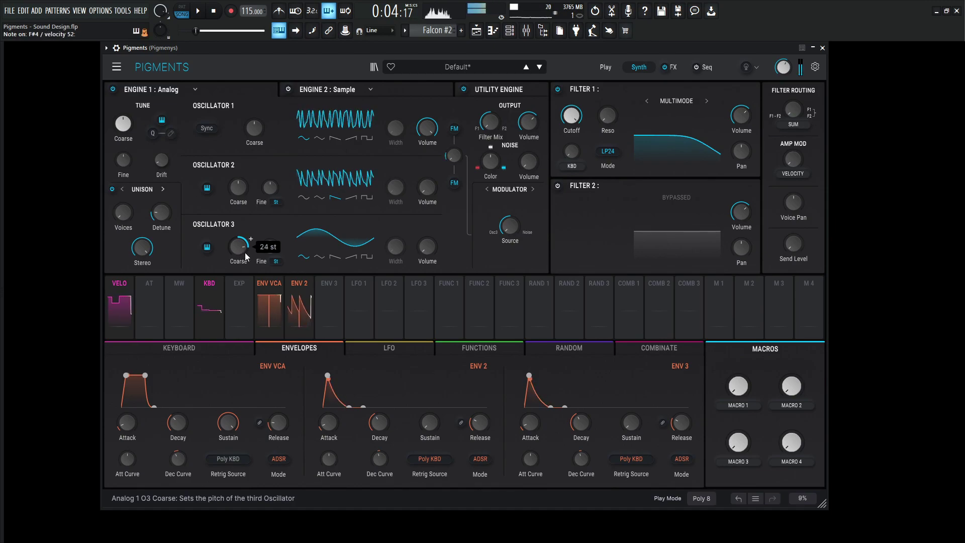
pyautogui.moveTo(452, 182)
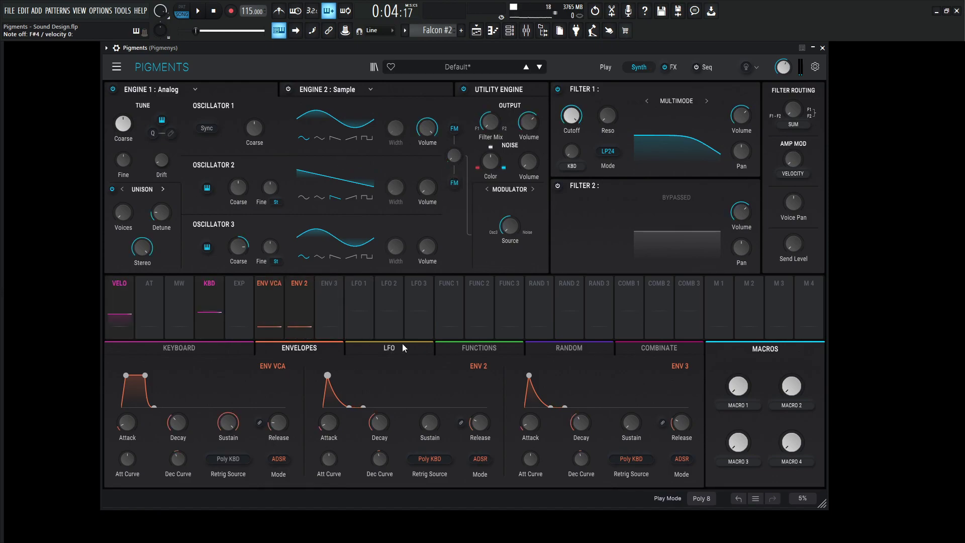
# Shorten Env 2's decay to 500 ms and drop the Env VCA sustain to 0.024.
pyautogui.moveTo(392, 422); pyautogui.dragTo(385, 459)
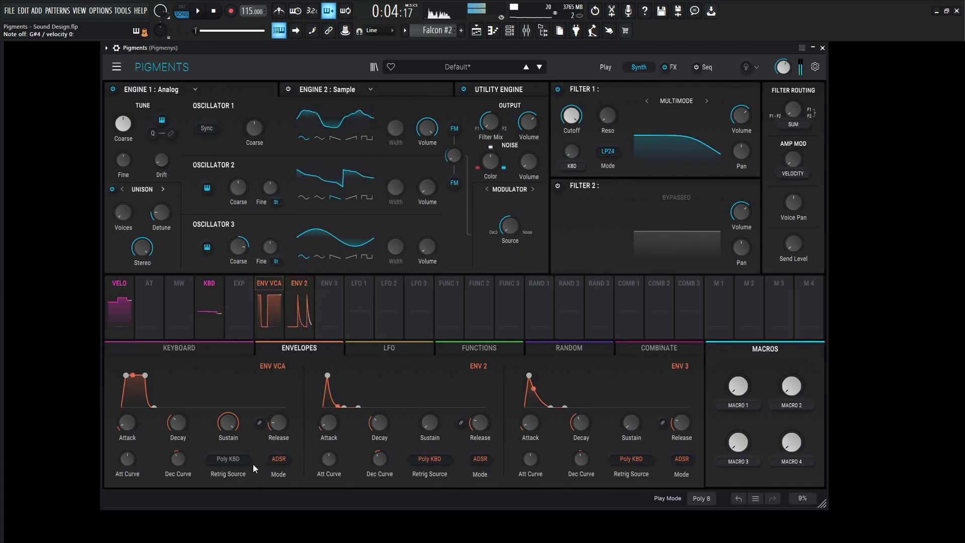
pyautogui.moveTo(227, 424); pyautogui.dragTo(227, 453)
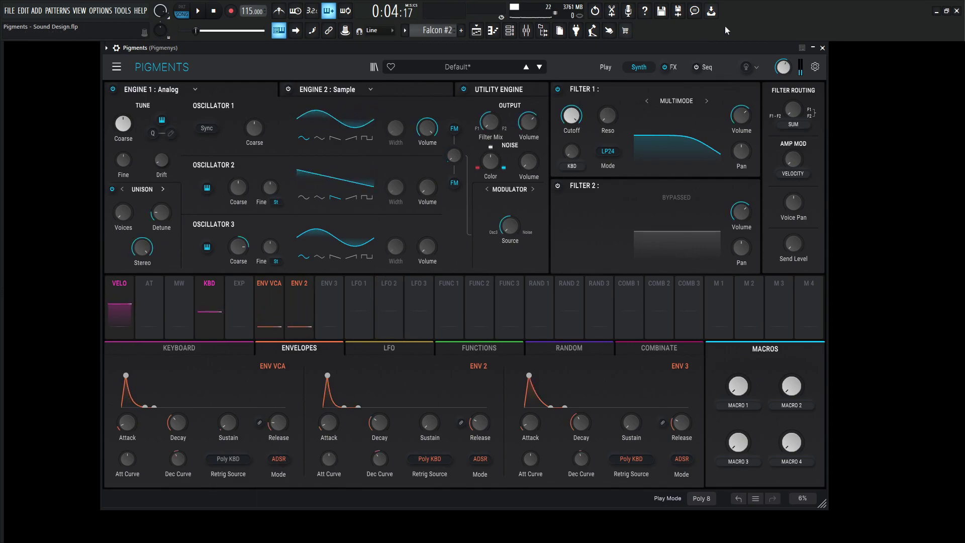
# Switch the sequencer to Arpeggiator in Up mode with the pattern cut to 2 steps.
pyautogui.click(705, 68)
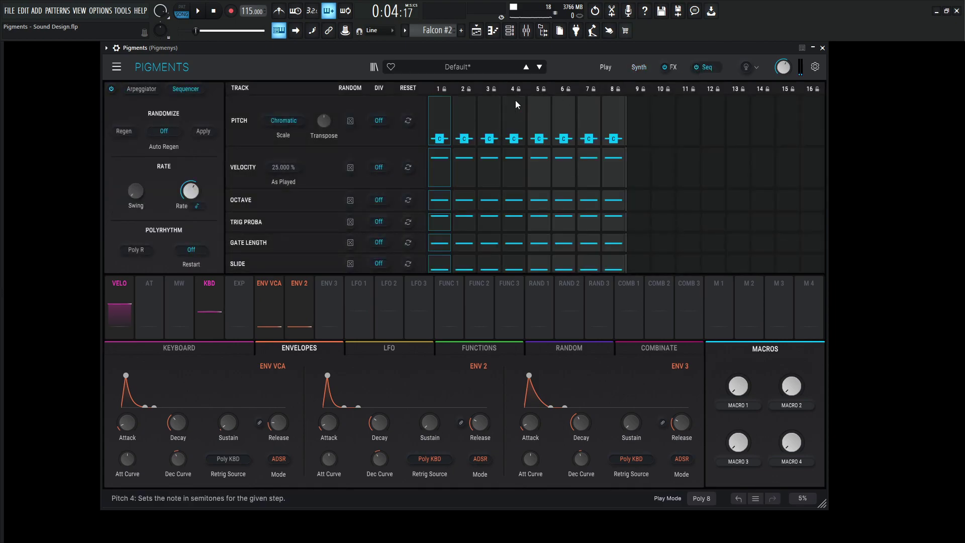
pyautogui.click(133, 89)
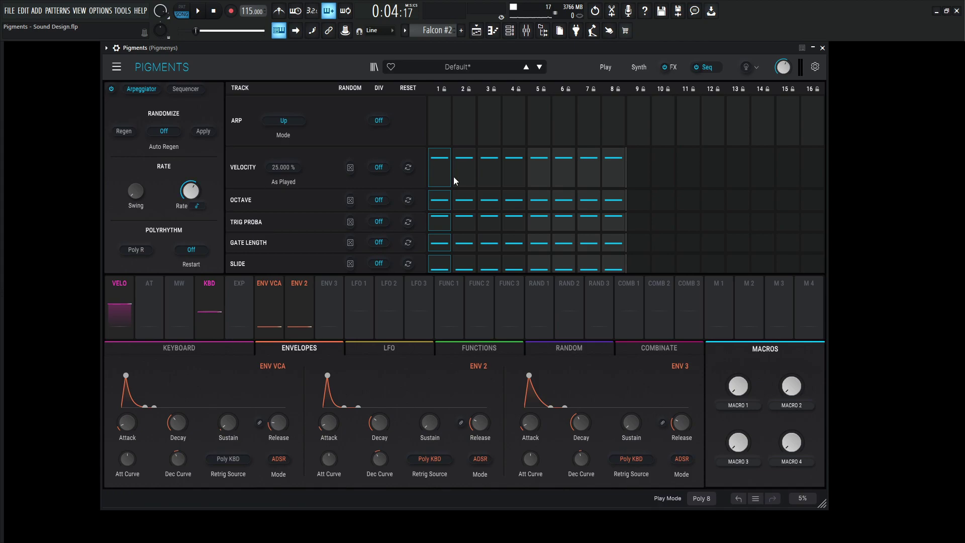
pyautogui.moveTo(623, 196); pyautogui.dragTo(476, 195)
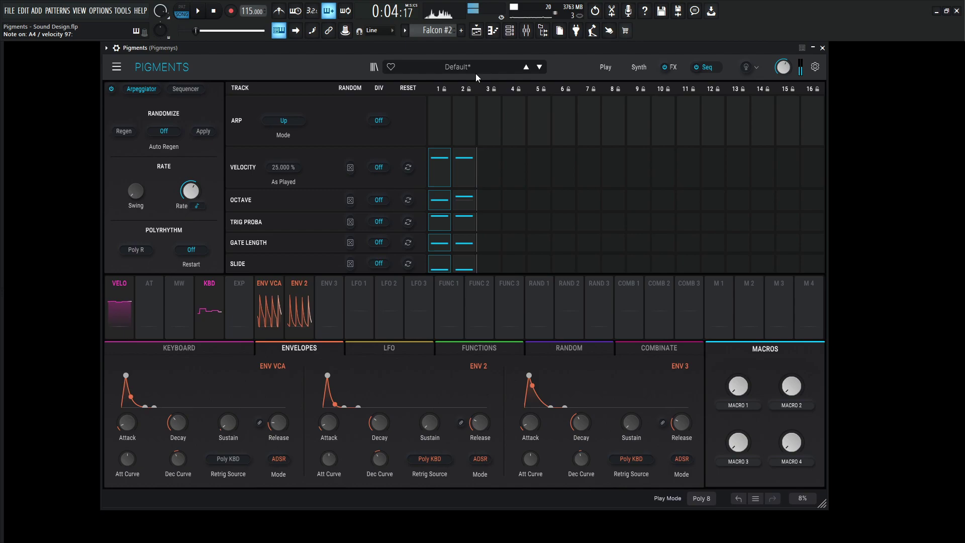
# Route Env 2 to Filter 1 cutoff and make it a JUP-8 filter with resonance 0.448.
pyautogui.click(639, 68)
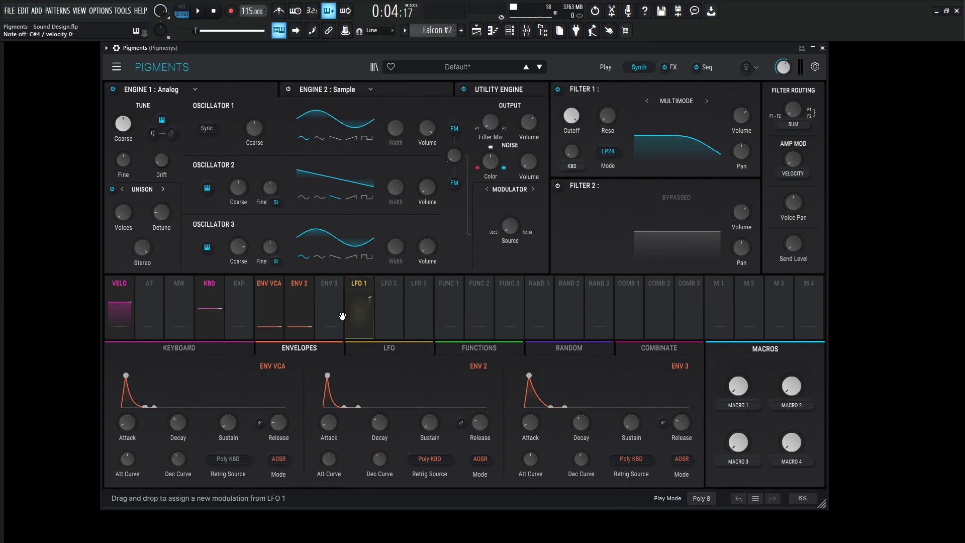
pyautogui.moveTo(559, 143); pyautogui.dragTo(571, 116)
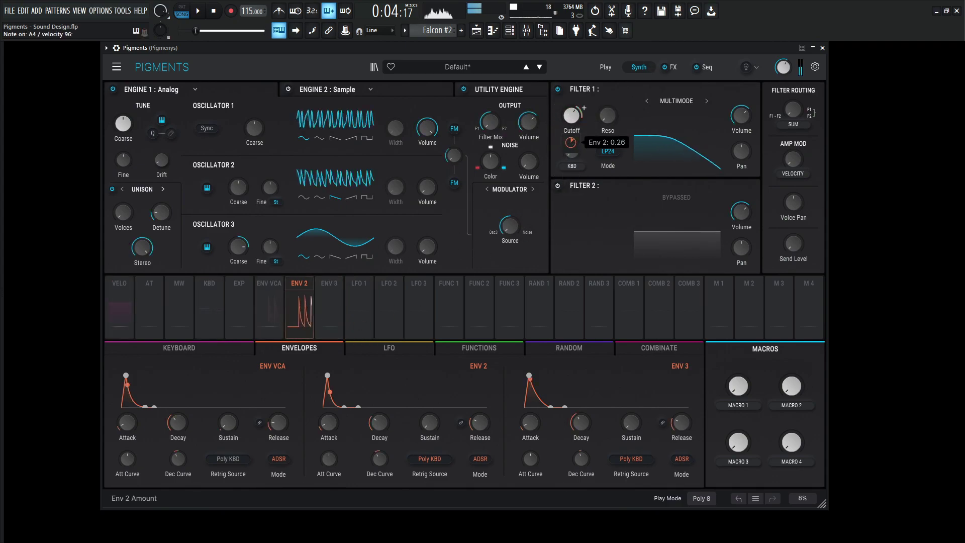
pyautogui.moveTo(607, 114); pyautogui.dragTo(606, 103)
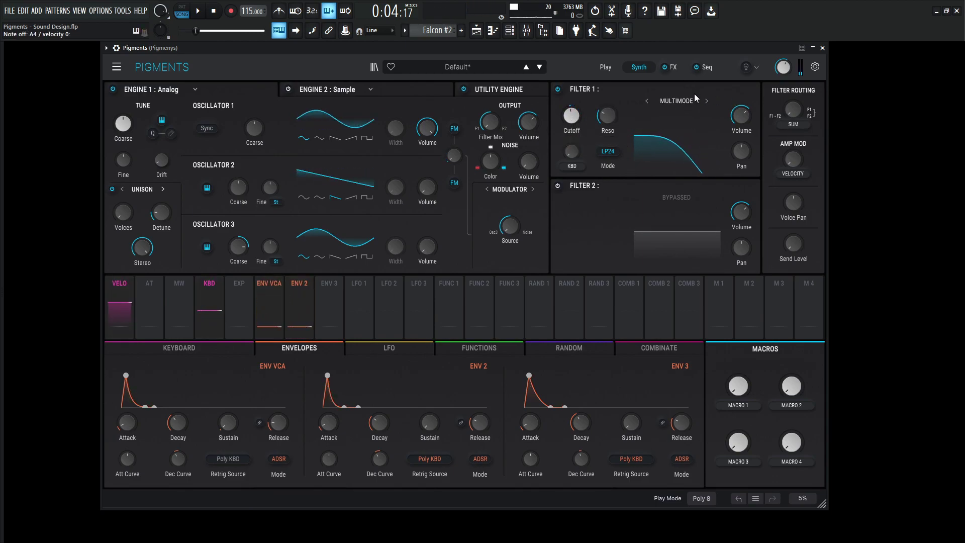
pyautogui.click(707, 101)
pyautogui.click(707, 101)
pyautogui.moveTo(608, 114); pyautogui.dragTo(608, 118)
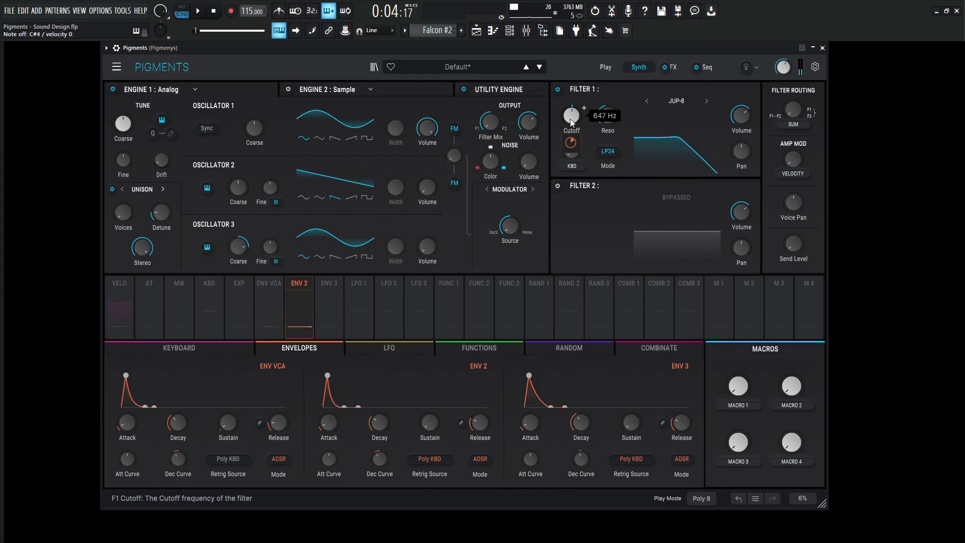
# Replace the first FX A Delay with a Param EQ and cut Peak 1 to -2.61 dB.
pyautogui.click(671, 66)
pyautogui.click(301, 96)
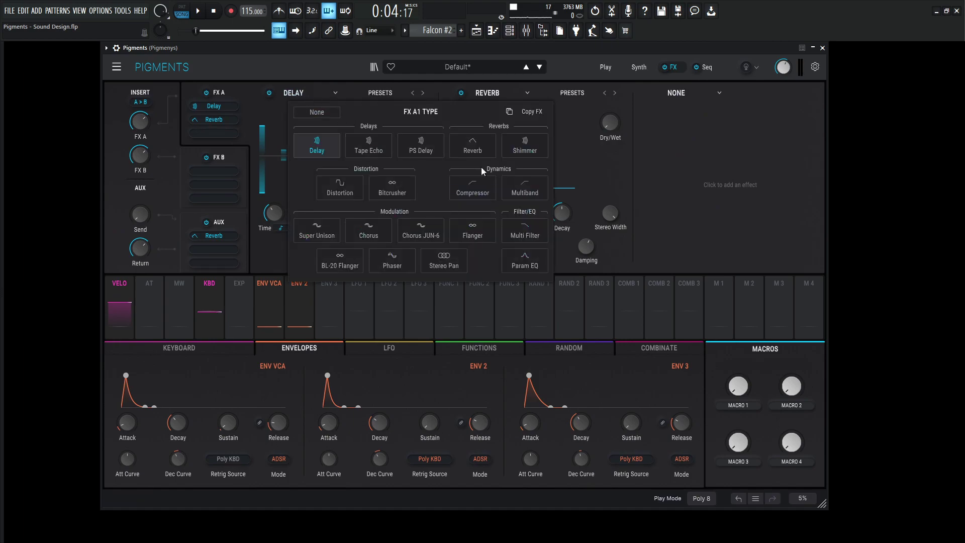
pyautogui.click(526, 256)
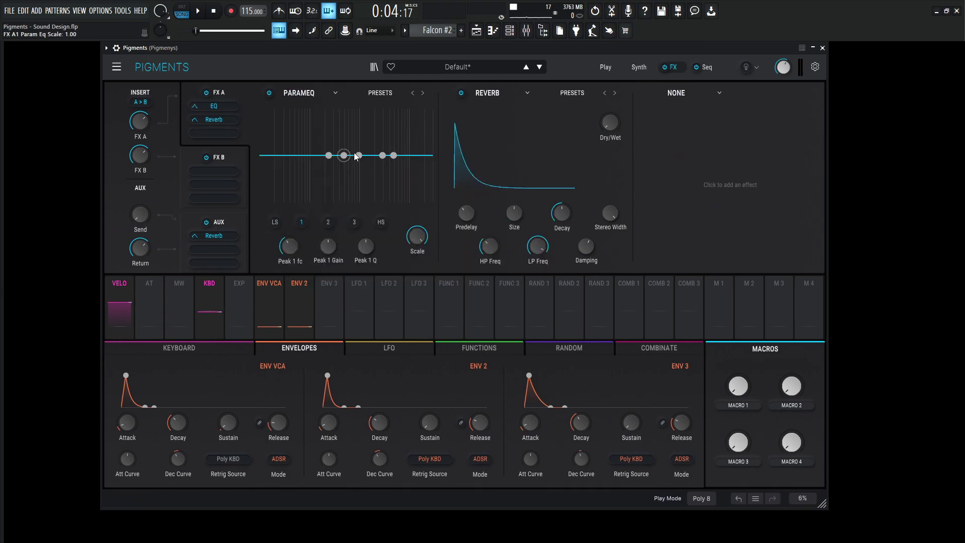
pyautogui.moveTo(344, 155); pyautogui.dragTo(326, 114)
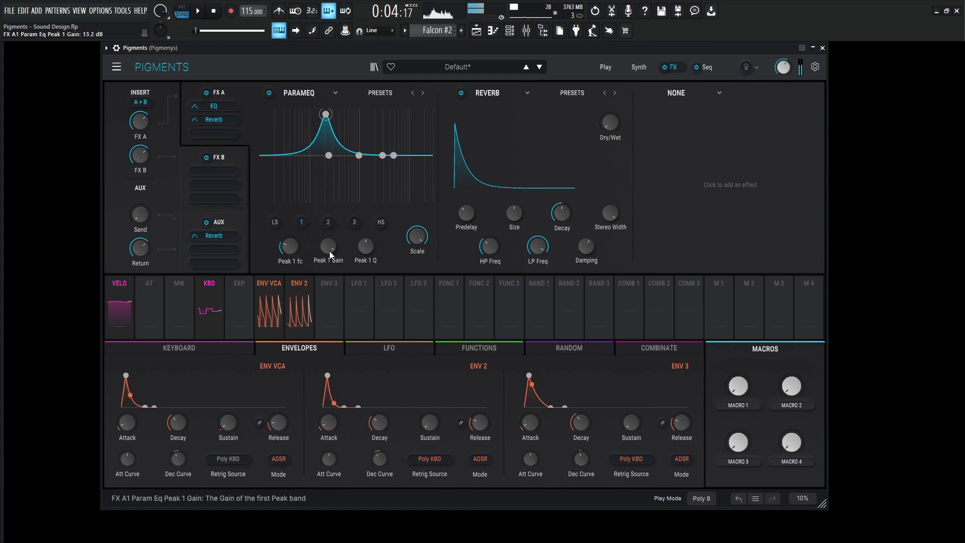
pyautogui.moveTo(331, 254); pyautogui.dragTo(330, 248)
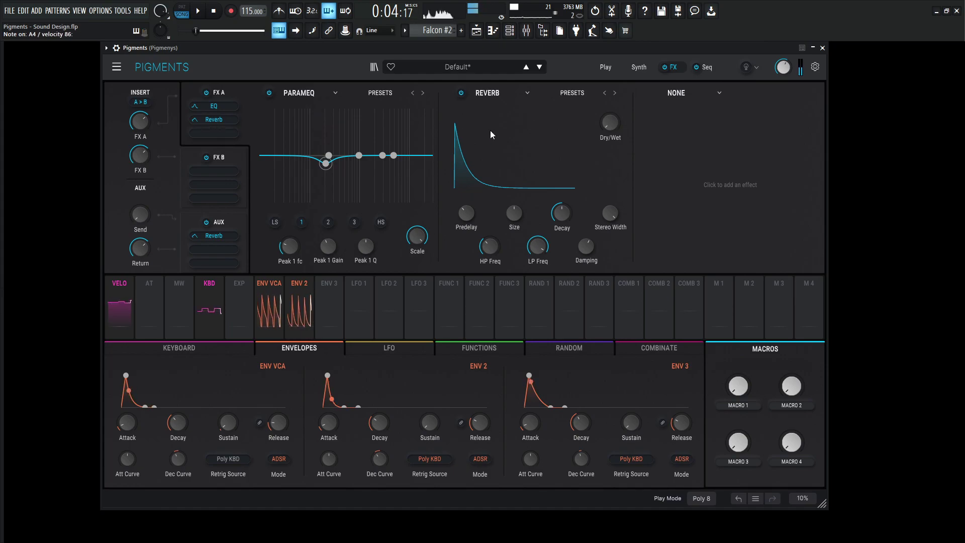
pyautogui.moveTo(799, 67)
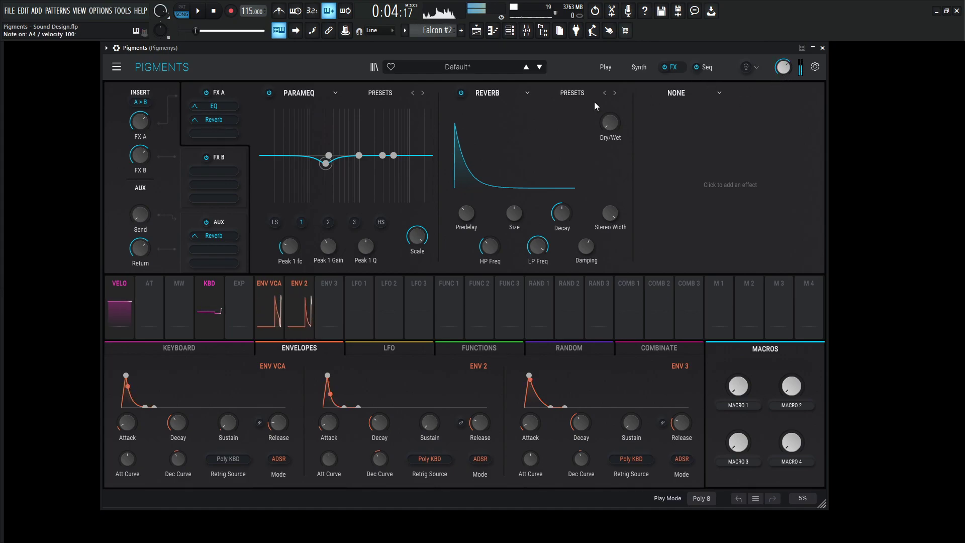
# Swap the reverb for a ping-pong Delay at 1/8, 5750 Hz low-pass, 0.352 feedback, 28% wet.
pyautogui.click(495, 95)
pyautogui.click(509, 146)
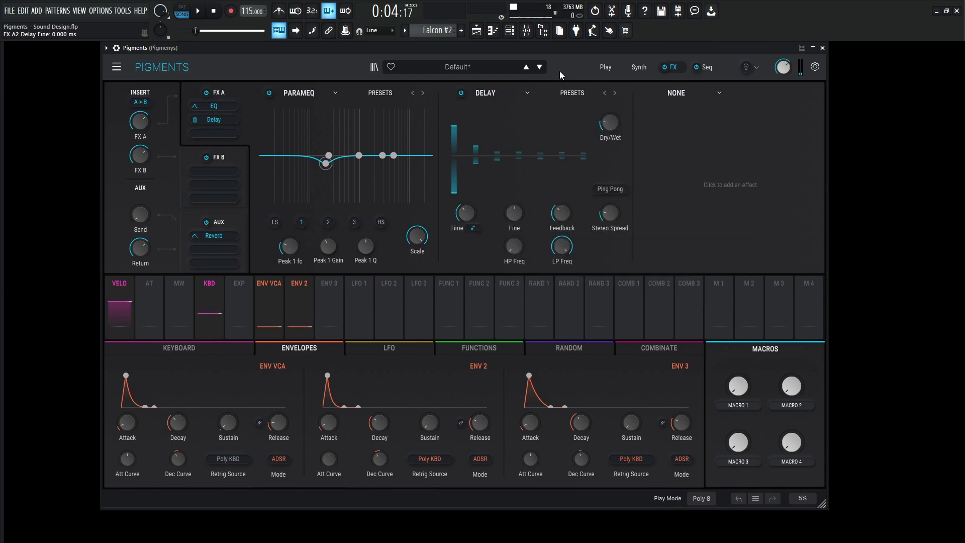
pyautogui.click(615, 189)
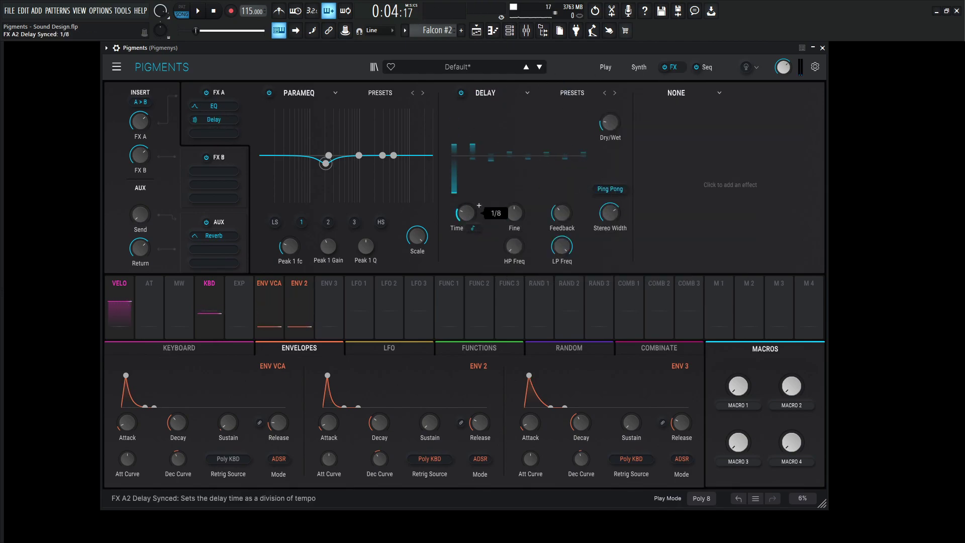
pyautogui.moveTo(562, 246); pyautogui.dragTo(562, 244)
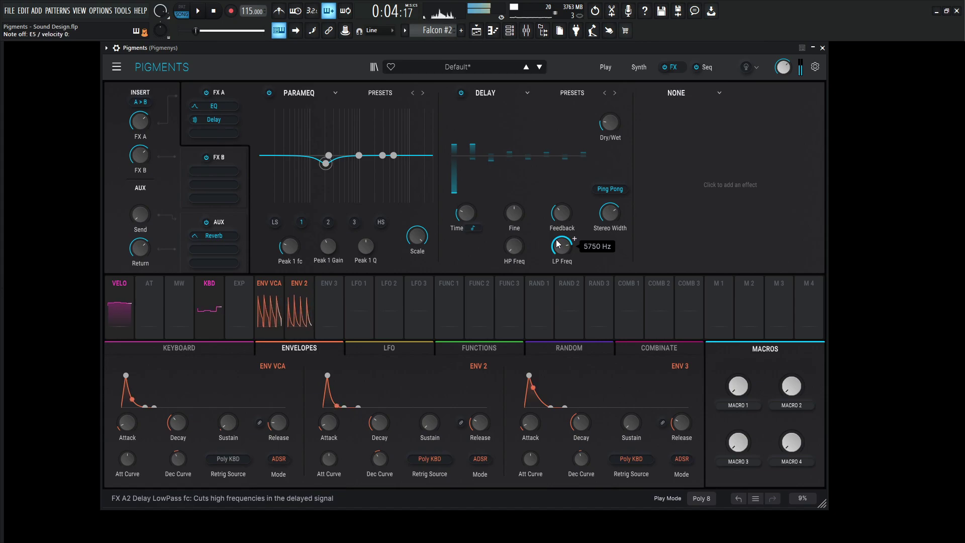
pyautogui.click(610, 122)
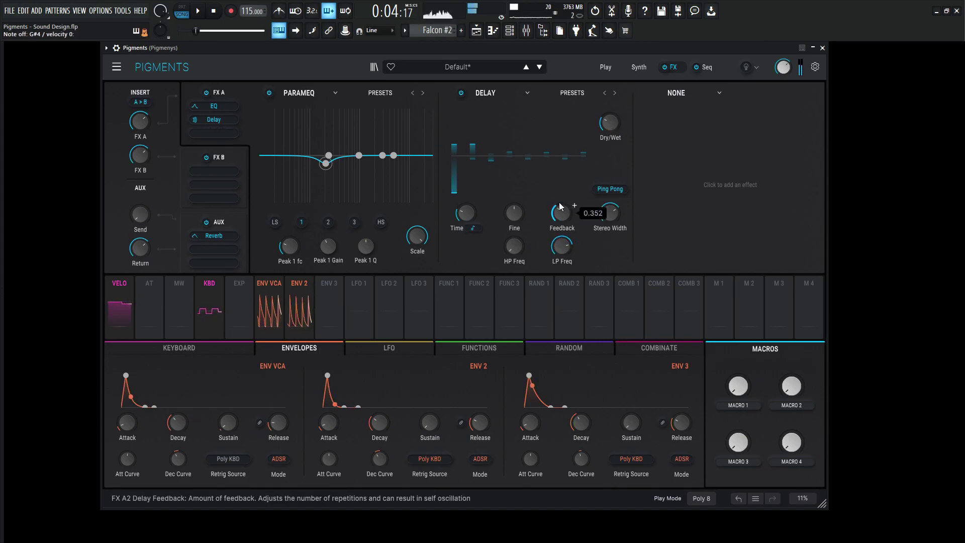
pyautogui.moveTo(610, 217)
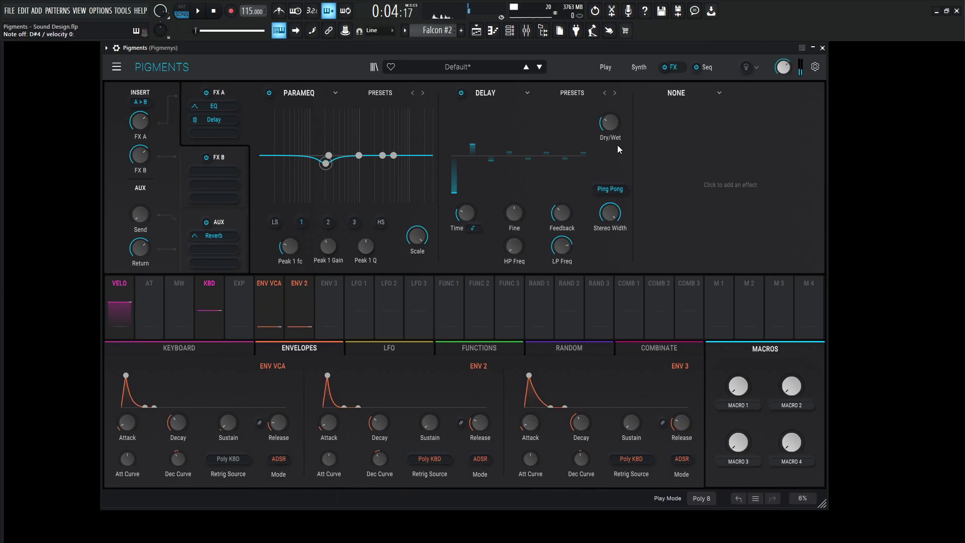
# Load a Shimmer reverb into FX A slot 3 and raise its ducking to about 0.14.
pyautogui.click(677, 95)
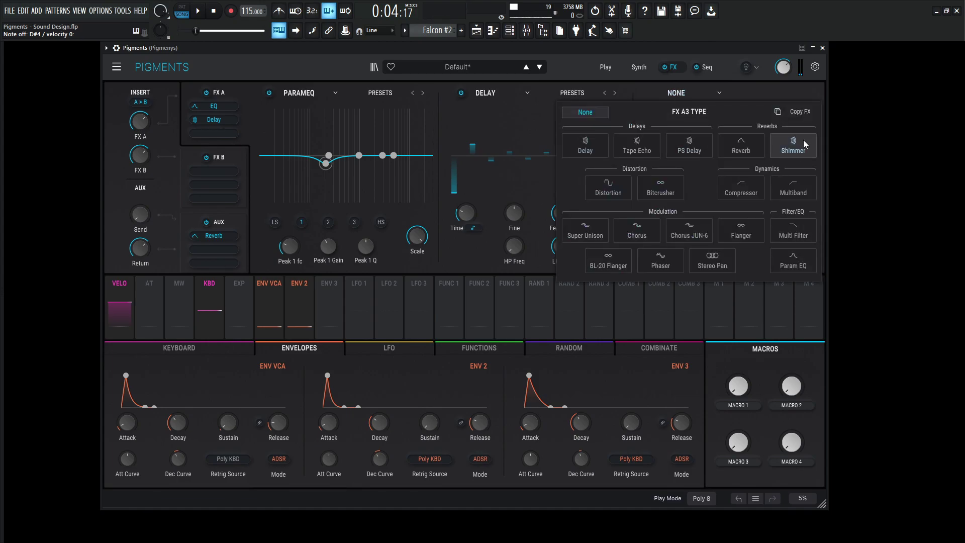
pyautogui.click(794, 147)
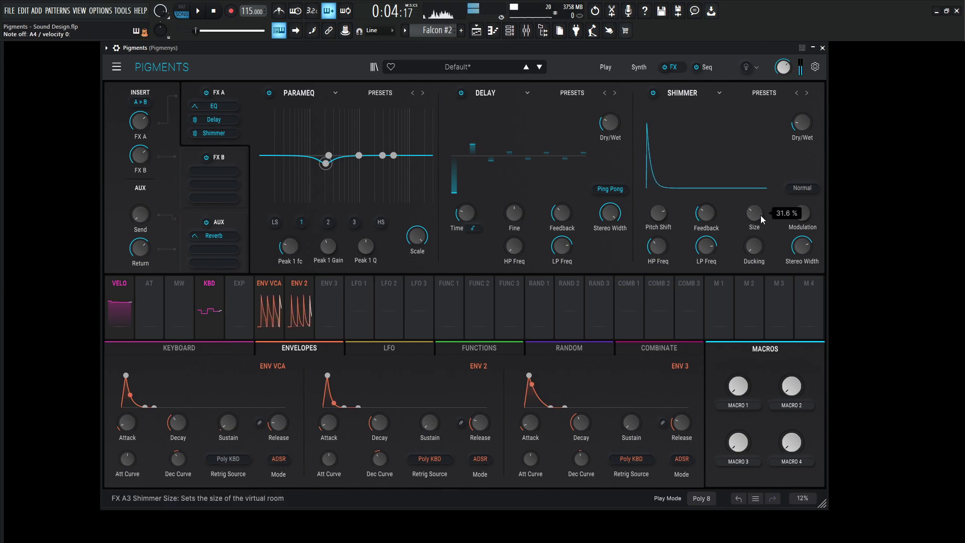
pyautogui.moveTo(754, 245); pyautogui.dragTo(754, 241)
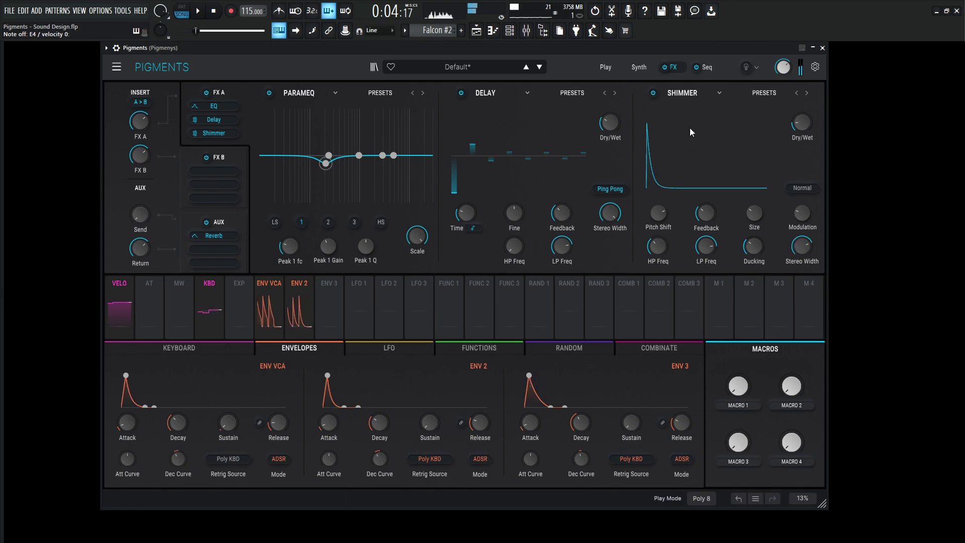
# Add a Stereo Pan to bus B's first slot with its rate synced to straight values.
pyautogui.click(234, 153)
pyautogui.click(299, 95)
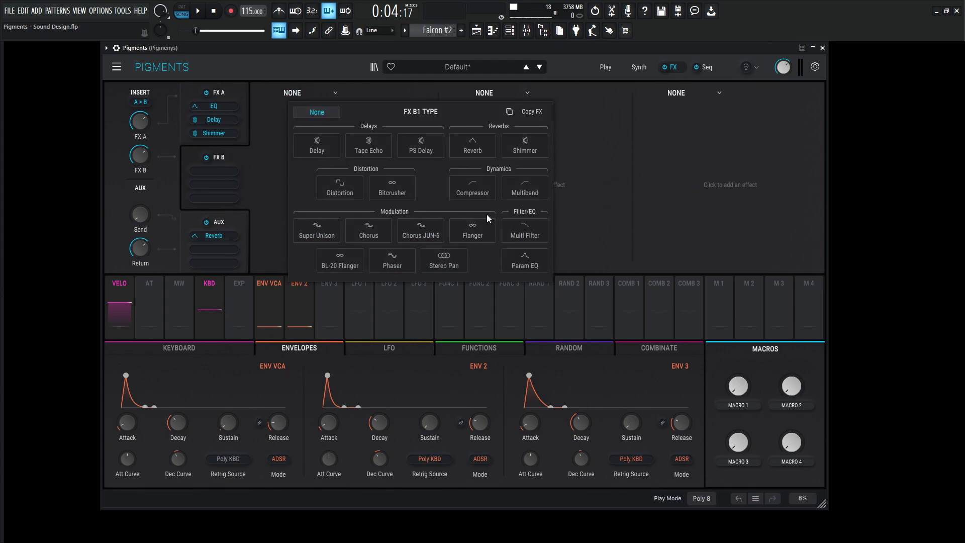
pyautogui.click(444, 262)
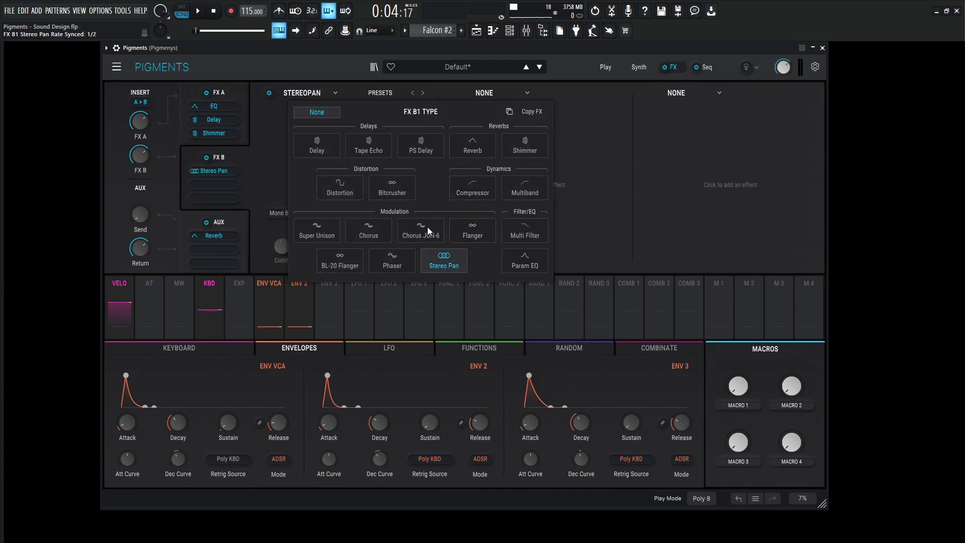
pyautogui.moveTo(351, 245)
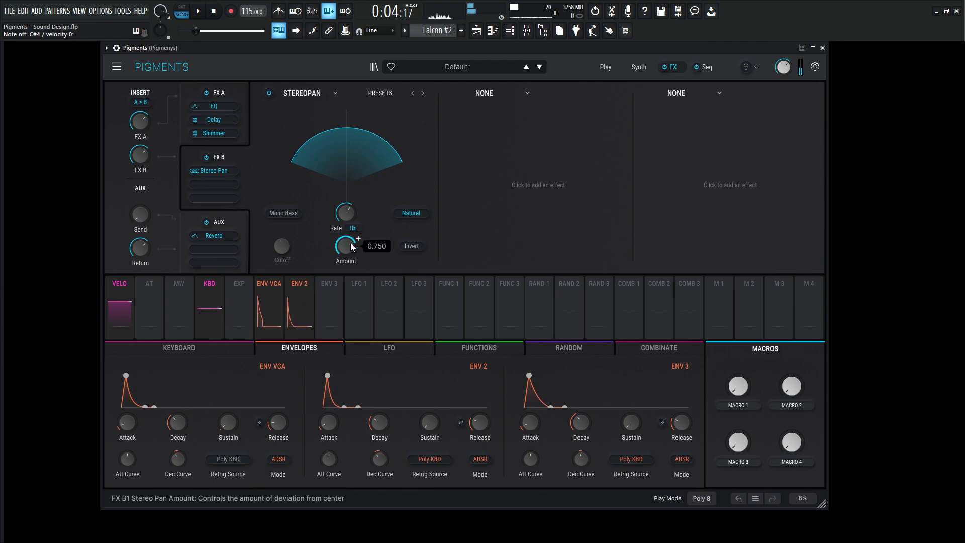
pyautogui.click(354, 229)
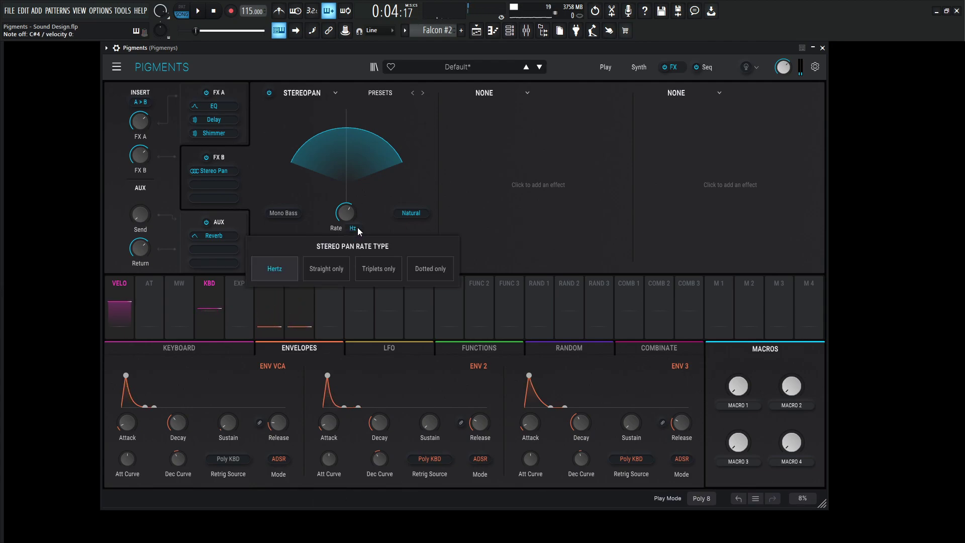
pyautogui.click(326, 270)
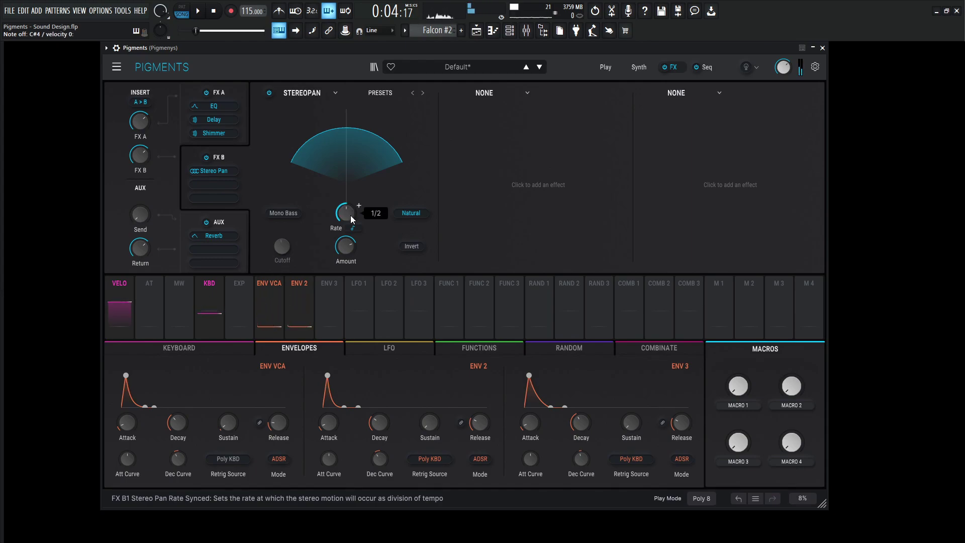
# Audition the pan, lower its amount to 0.562, and return to bus A's effects.
pyautogui.press('space')
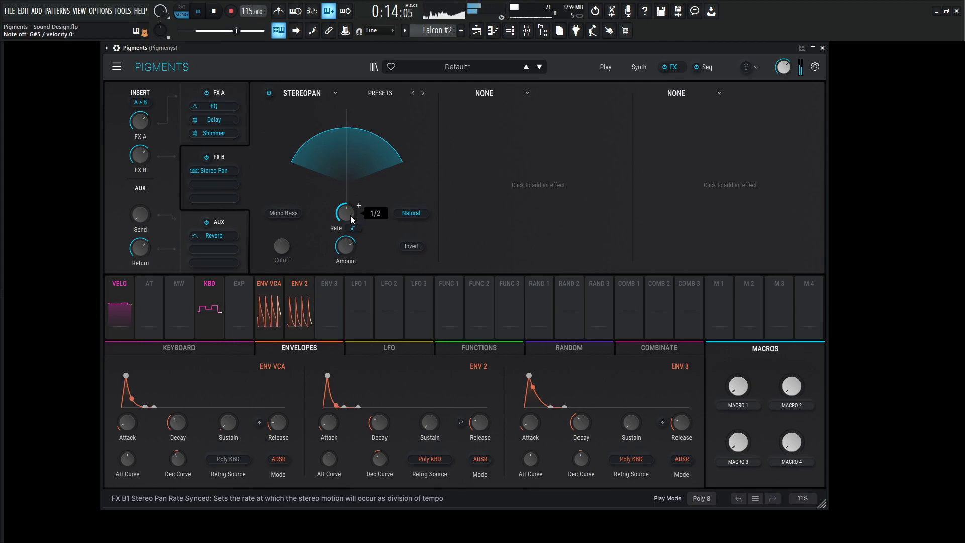
pyautogui.press('space')
pyautogui.moveTo(351, 248)
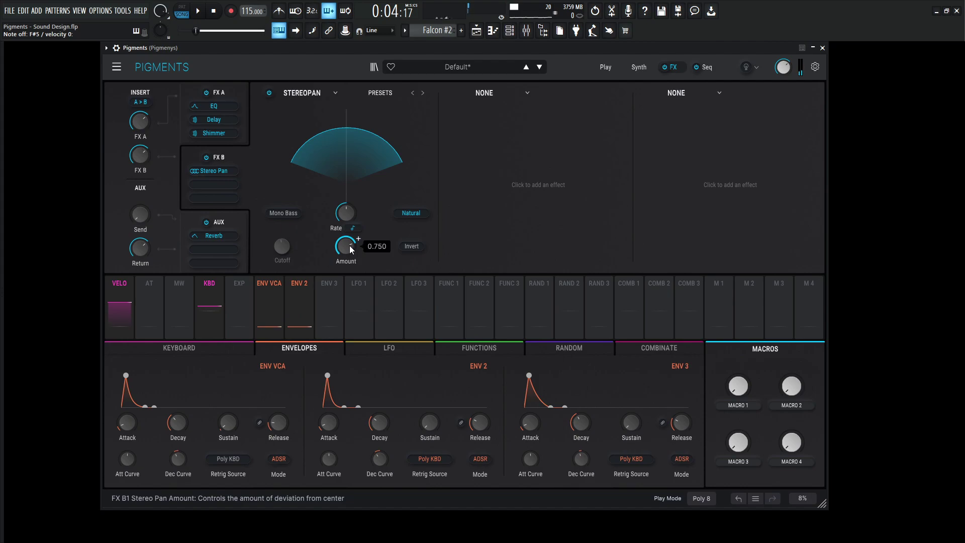
pyautogui.moveTo(351, 256); pyautogui.dragTo(350, 272)
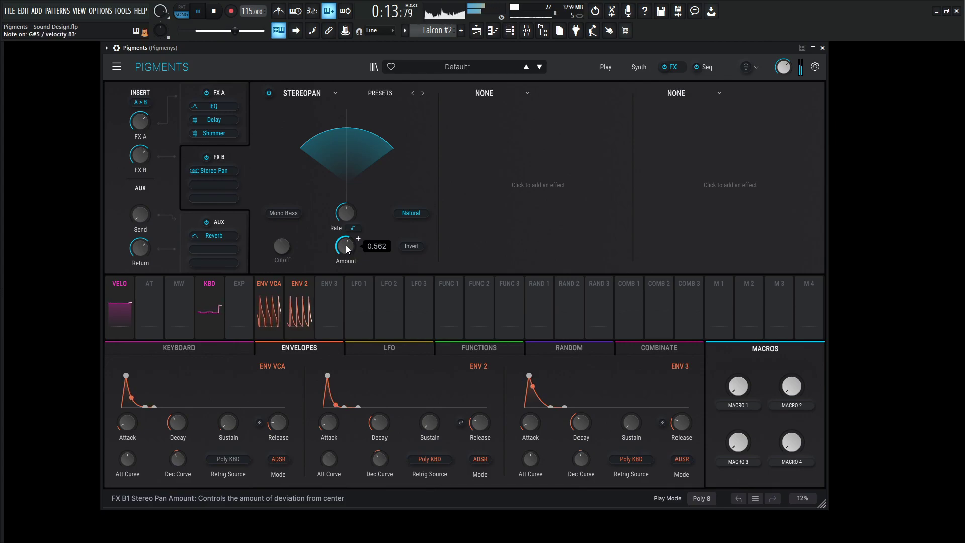
pyautogui.press('space')
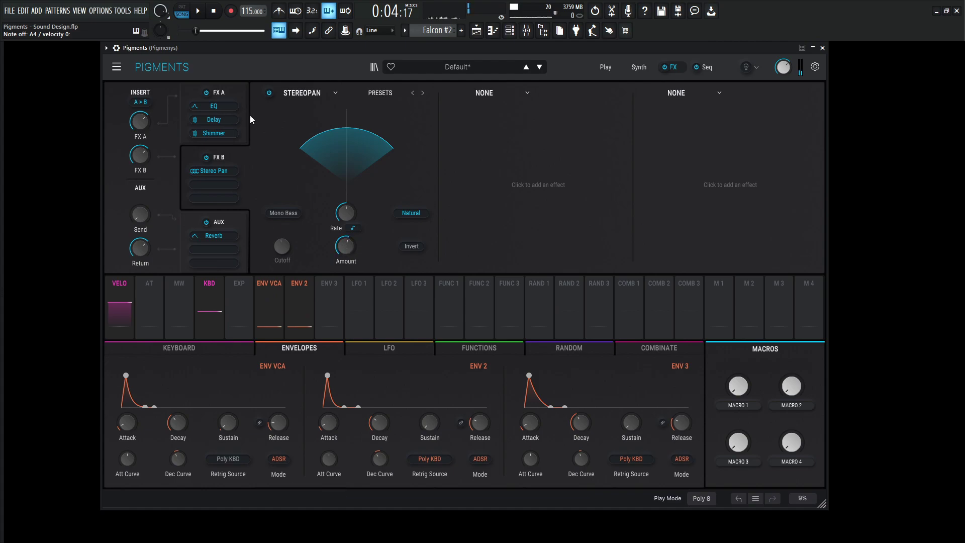
pyautogui.click(247, 116)
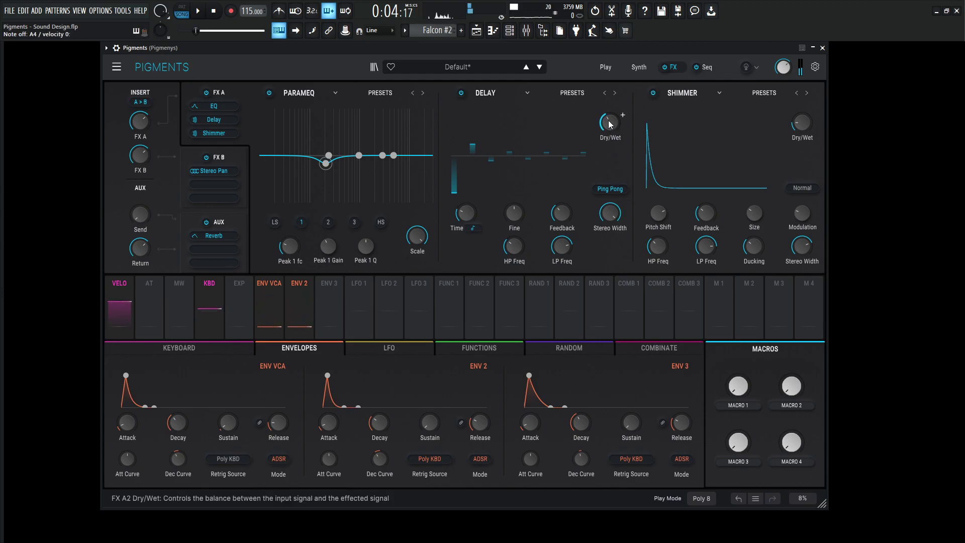
# Move Shimmer from bus A into bus B's first slot, above Stereo Pan.
pyautogui.moveTo(609, 124)
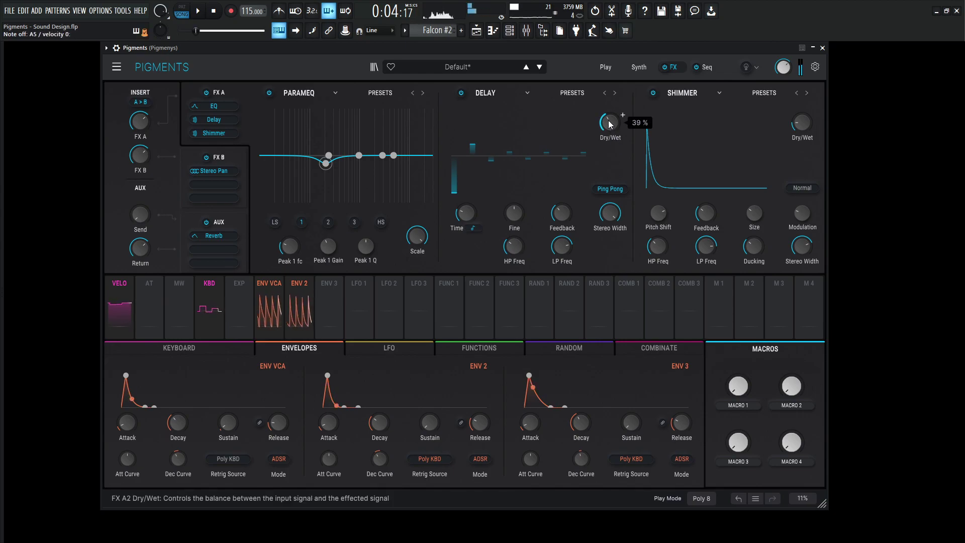
pyautogui.moveTo(214, 171); pyautogui.dragTo(217, 184)
pyautogui.moveTo(213, 132); pyautogui.dragTo(214, 171)
pyautogui.click(246, 99)
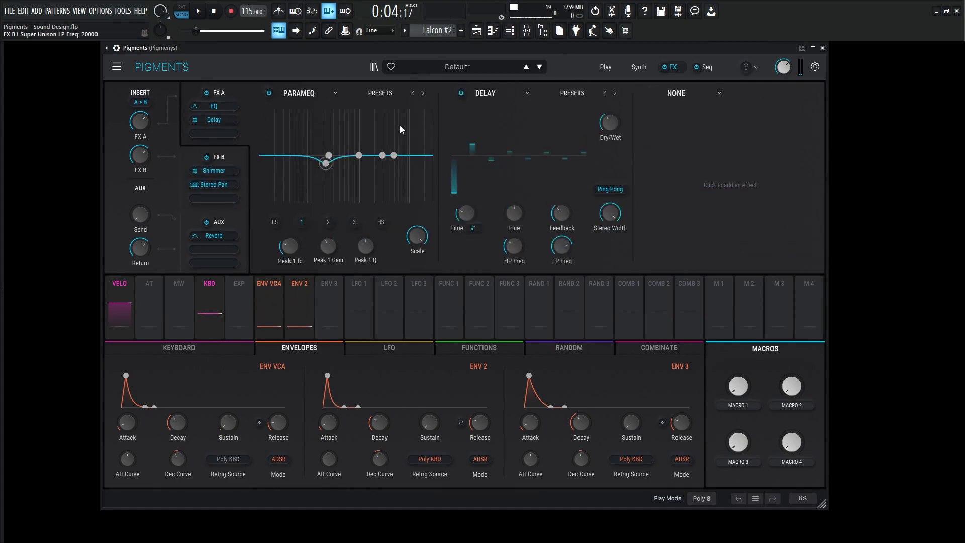
# Add a ping-pong Delay in A3 at dotted 1/4, with raised high-pass and 0.200 stereo spread.
pyautogui.click(675, 93)
pyautogui.click(596, 143)
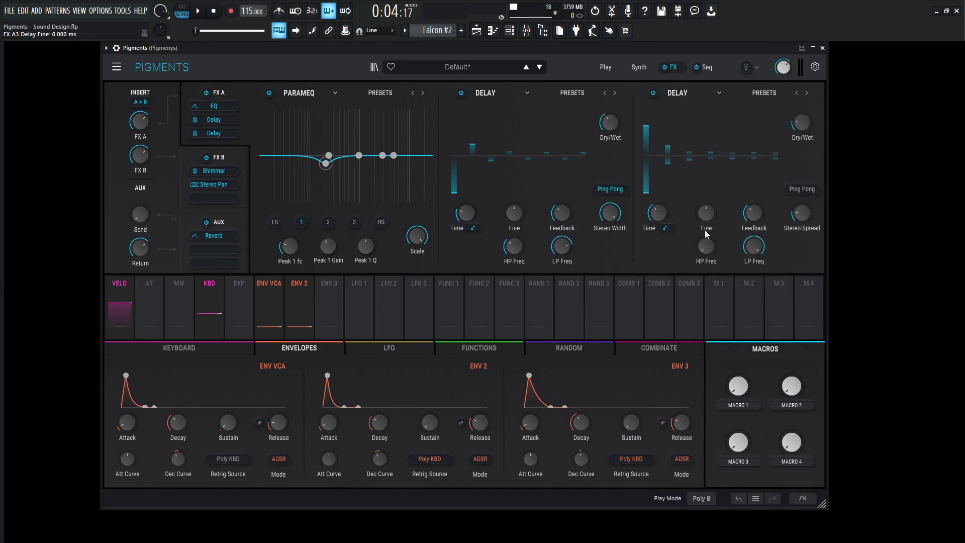
pyautogui.moveTo(658, 214); pyautogui.dragTo(670, 212)
pyautogui.click(665, 228)
pyautogui.click(742, 269)
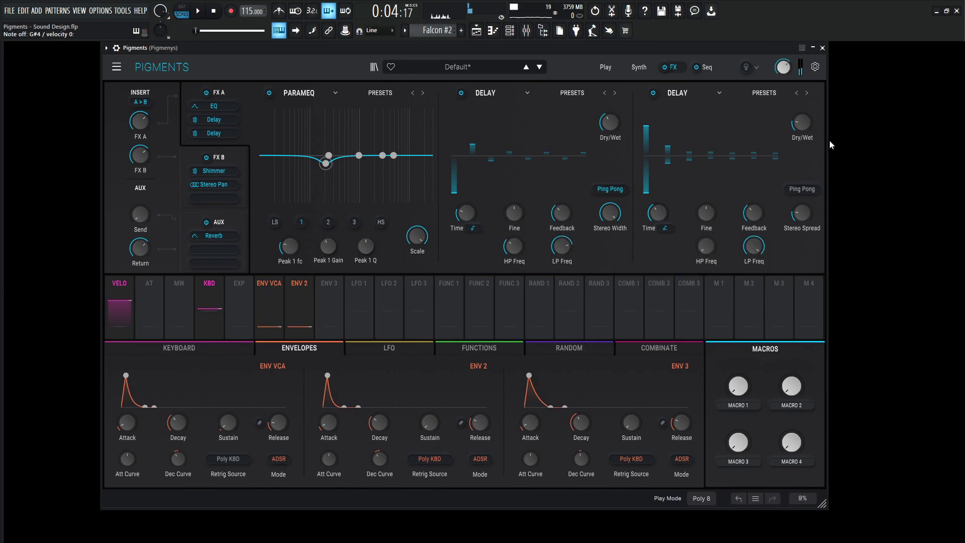
pyautogui.moveTo(707, 246); pyautogui.dragTo(706, 243)
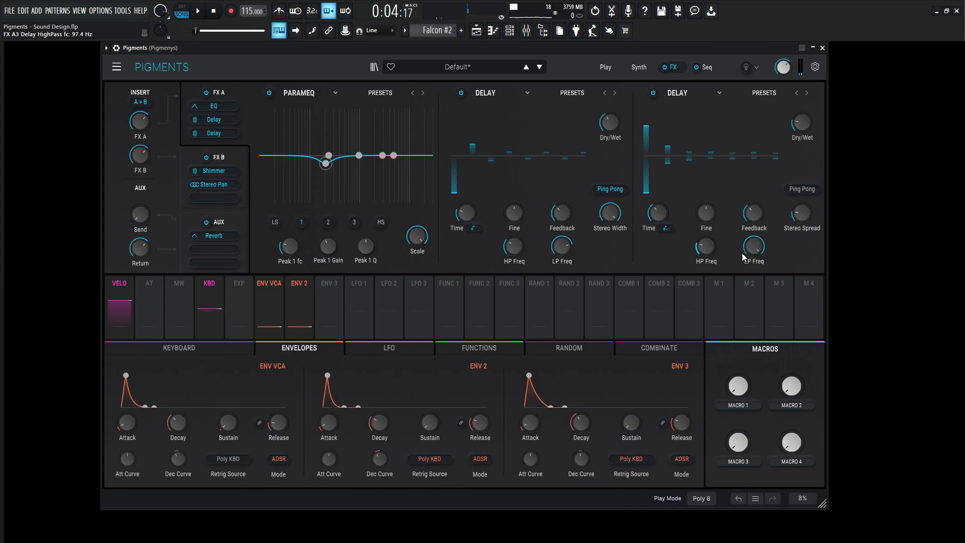
pyautogui.moveTo(802, 213); pyautogui.dragTo(803, 207)
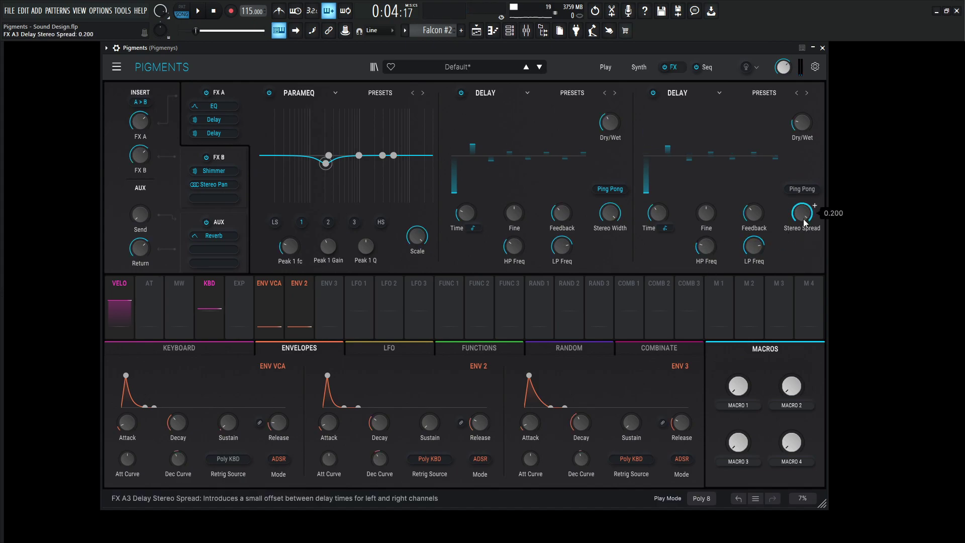
pyautogui.click(806, 191)
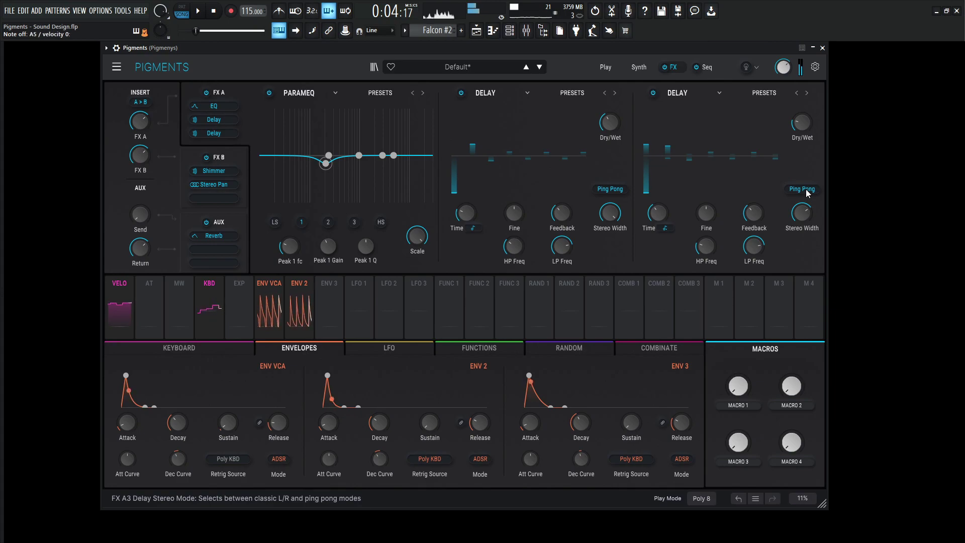
pyautogui.press('space')
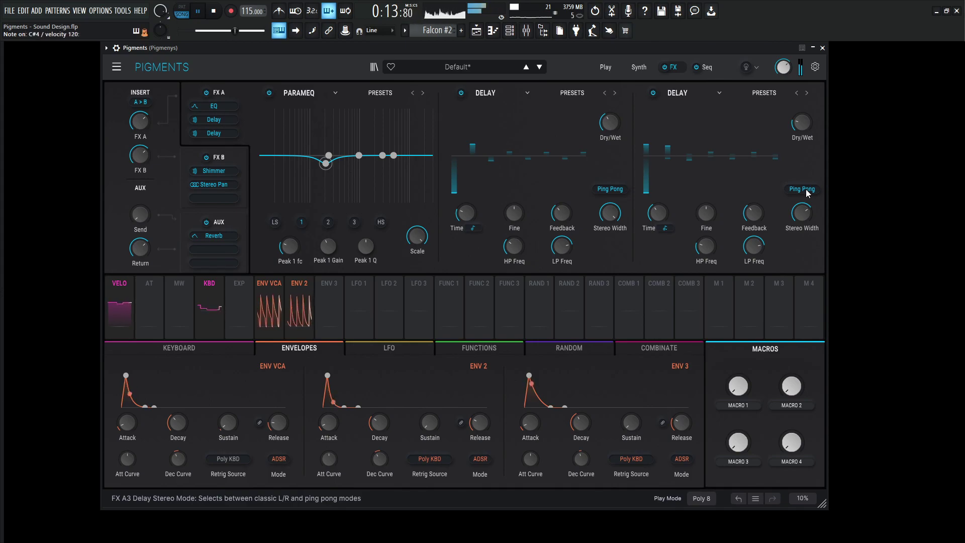
# Enable the utility sub oscillator, assign Macro 3 to its output, and route it straight out.
pyautogui.click(638, 71)
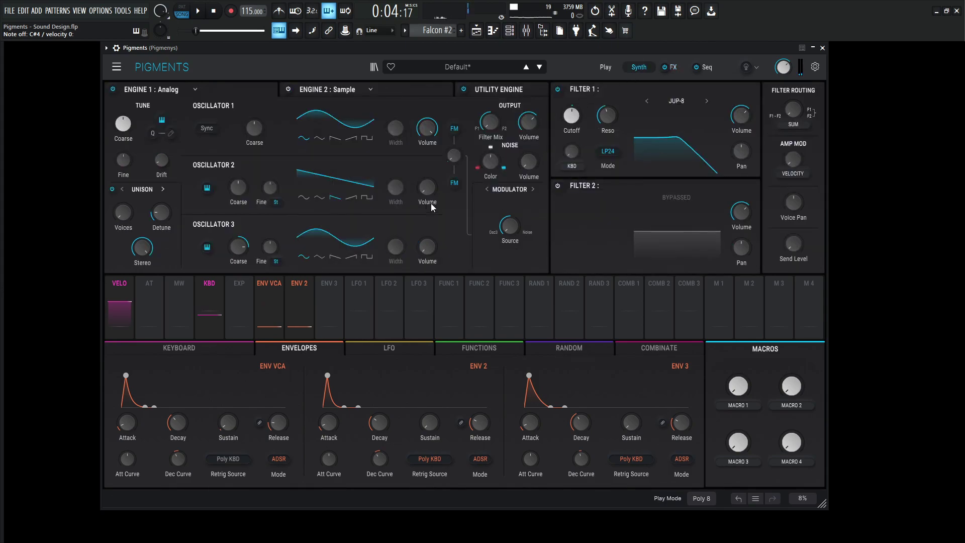
pyautogui.click(479, 91)
pyautogui.click(112, 221)
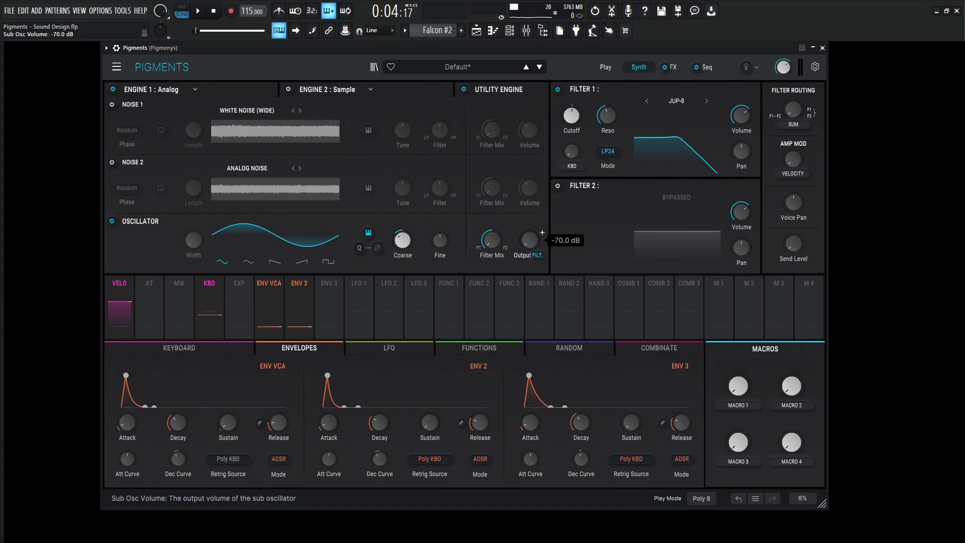
pyautogui.moveTo(780, 302); pyautogui.dragTo(534, 241)
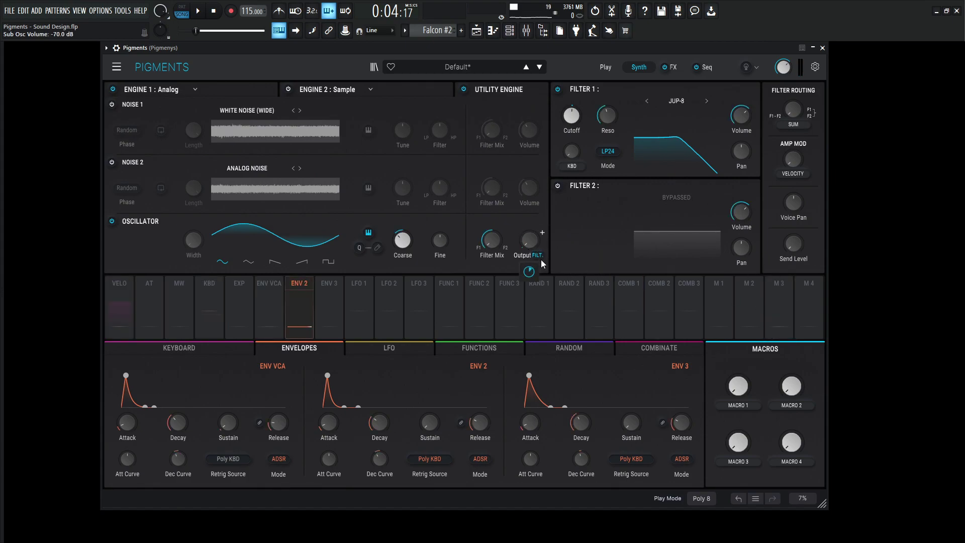
pyautogui.click(540, 257)
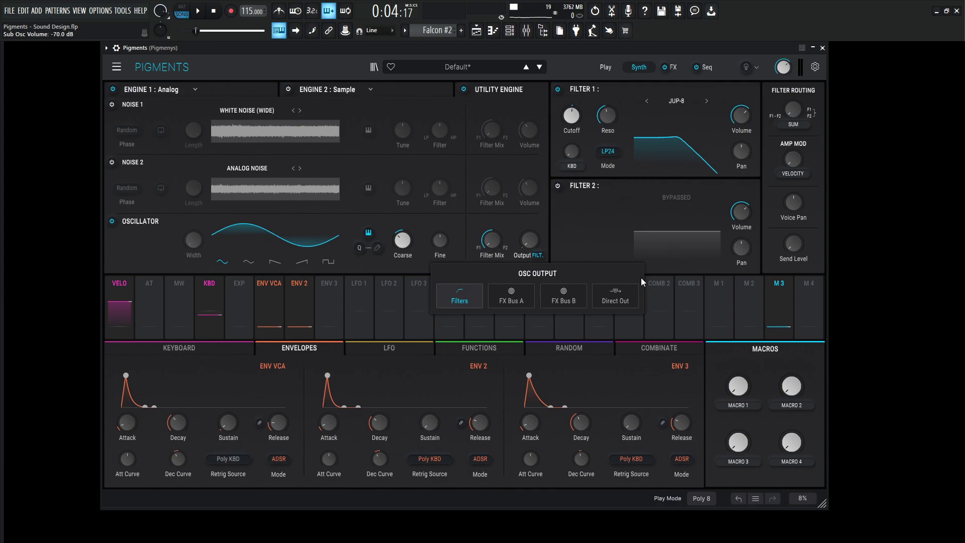
pyautogui.click(635, 296)
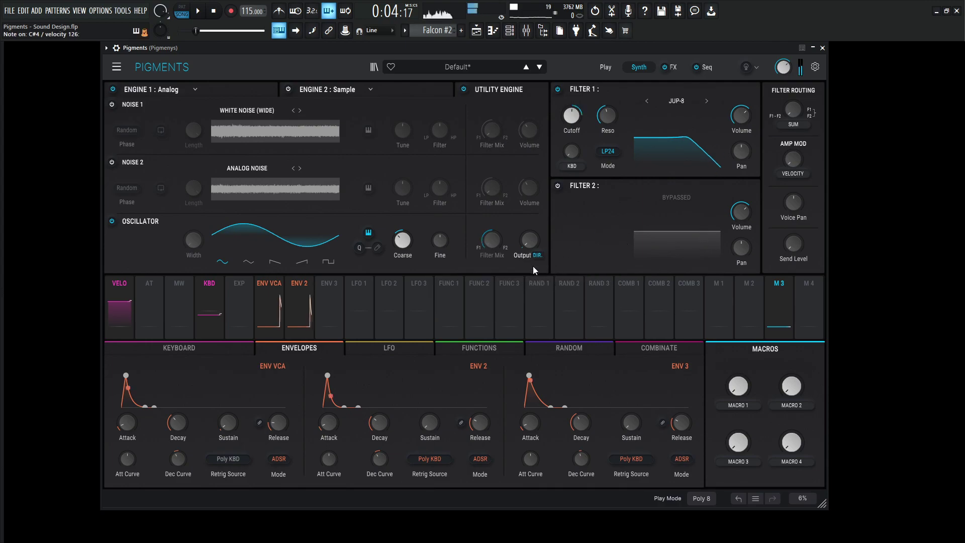
# Set Macro 3's depth on the output level, settle the macro at 0.604, and audition.
pyautogui.moveTo(742, 447)
pyautogui.mouseDown()
pyautogui.moveTo(742, 428)
pyautogui.moveTo(742, 447)
pyautogui.mouseUp()
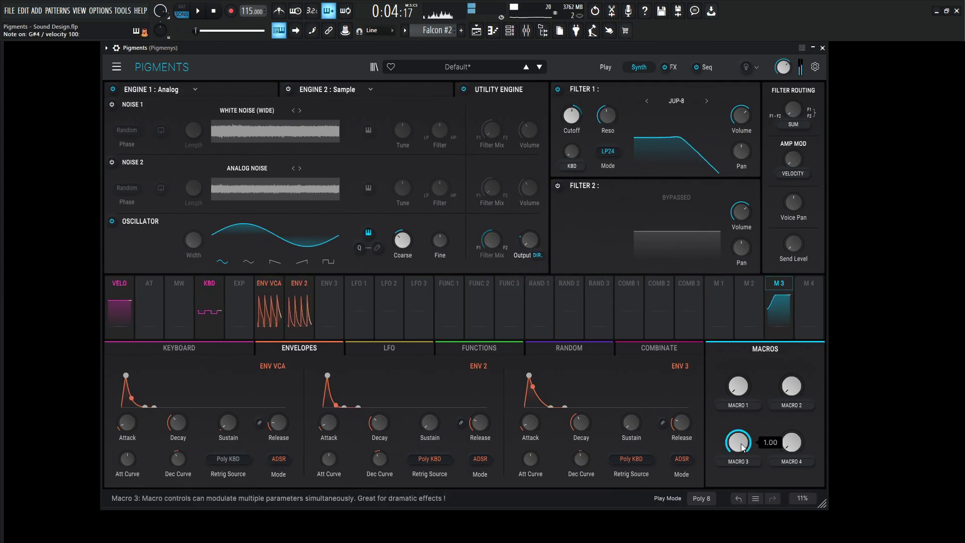
pyautogui.moveTo(533, 246); pyautogui.dragTo(533, 236)
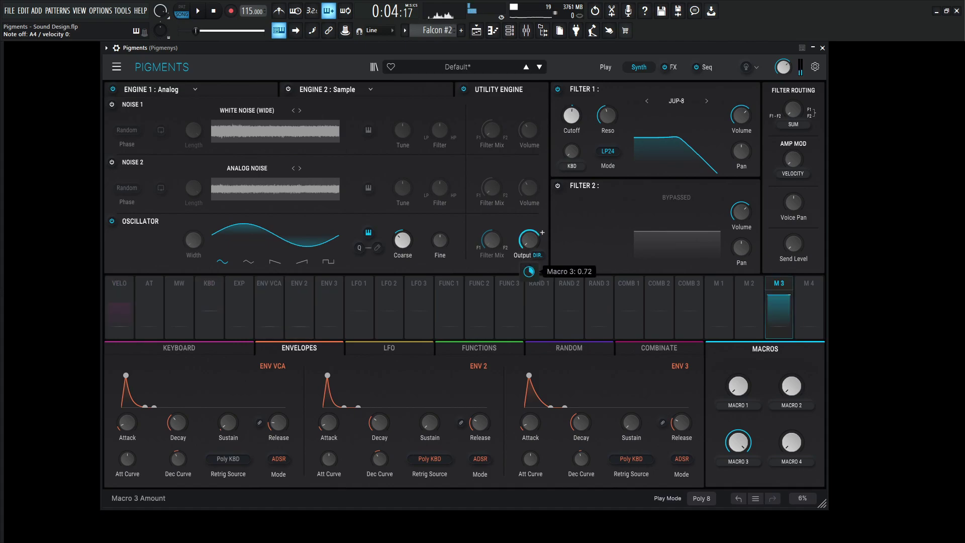
pyautogui.moveTo(735, 446); pyautogui.dragTo(737, 448)
pyautogui.press('space')
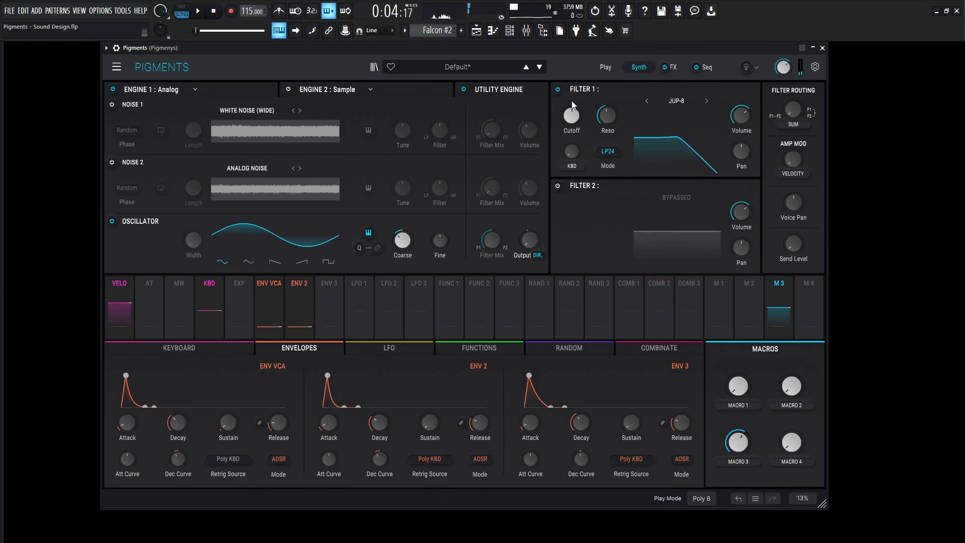
# Assign Macro 1 to Filter 1 cutoff and name it Cutoff.
pyautogui.moveTo(571, 113)
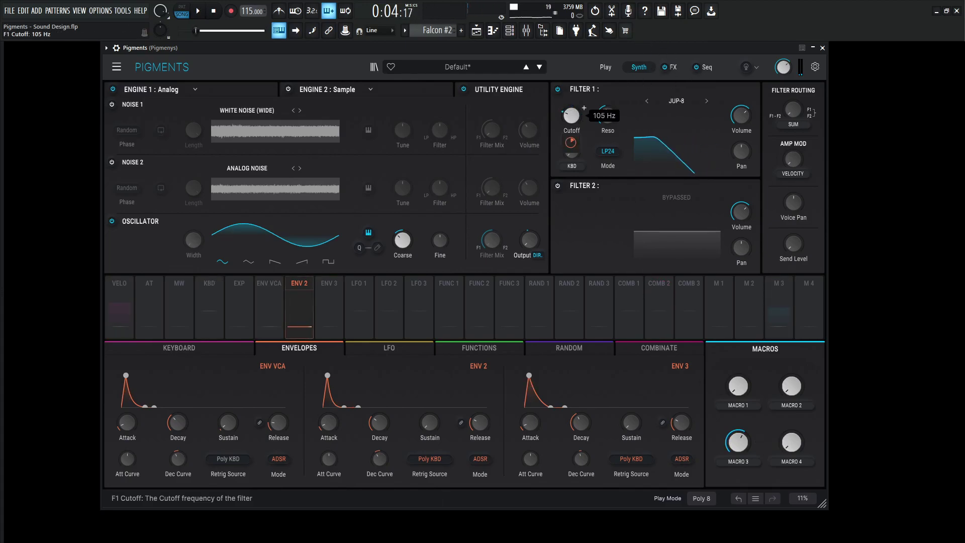
pyautogui.moveTo(719, 304); pyautogui.dragTo(572, 115)
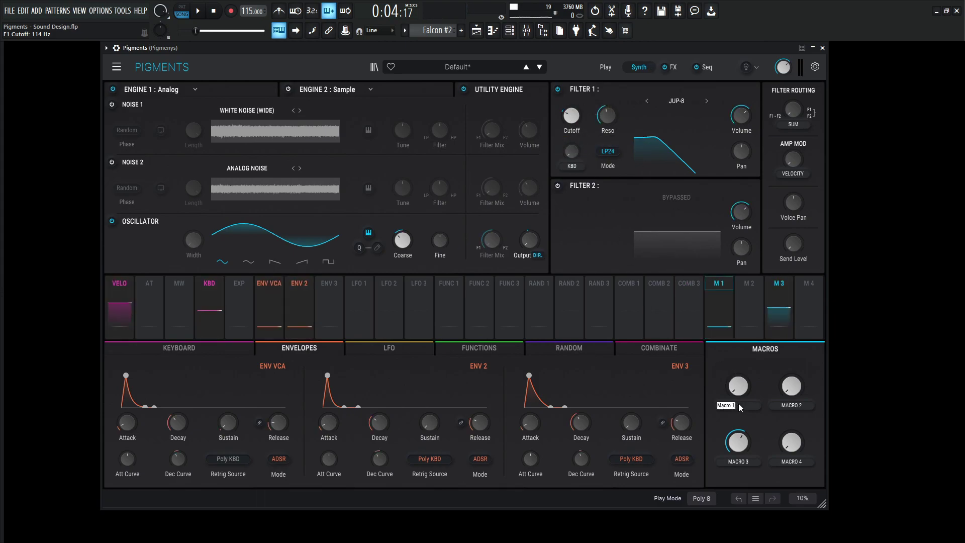
pyautogui.write('Cutoff')
pyautogui.press('Return')
# Name Macro 2 res, assign it to Filter 1 resonance, and raise it to about 0.53.
pyautogui.doubleClick(788, 406)
pyautogui.write('res')
pyautogui.press('Return')
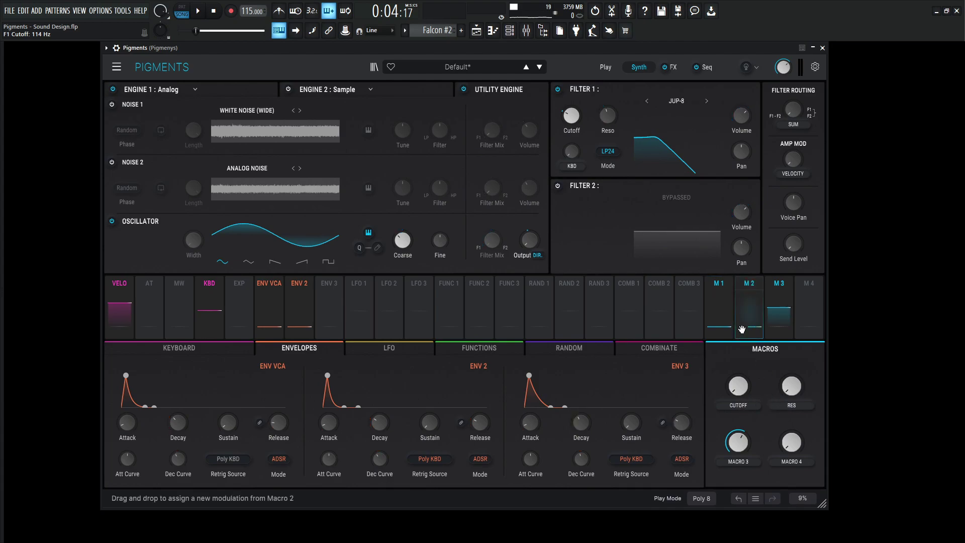
pyautogui.moveTo(749, 307); pyautogui.dragTo(606, 115)
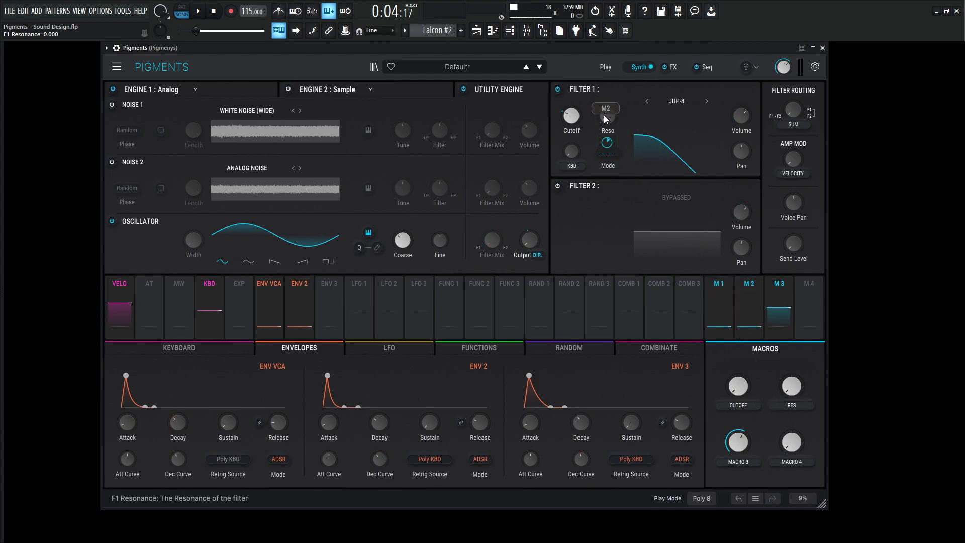
pyautogui.moveTo(791, 386); pyautogui.dragTo(792, 372)
# Check the Cutoff macro's value, audition the arpeggiated patch, then stop playback.
pyautogui.click(738, 391)
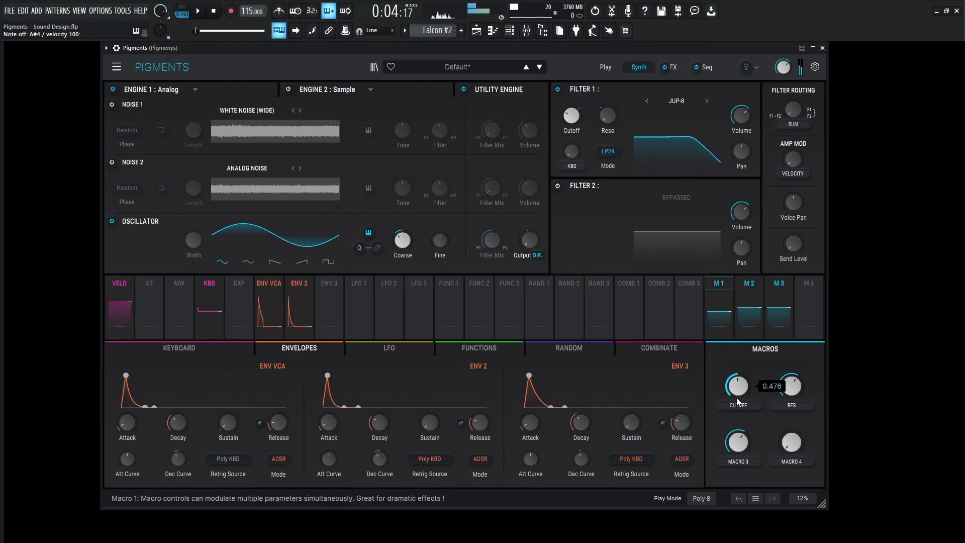
pyautogui.moveTo(739, 391)
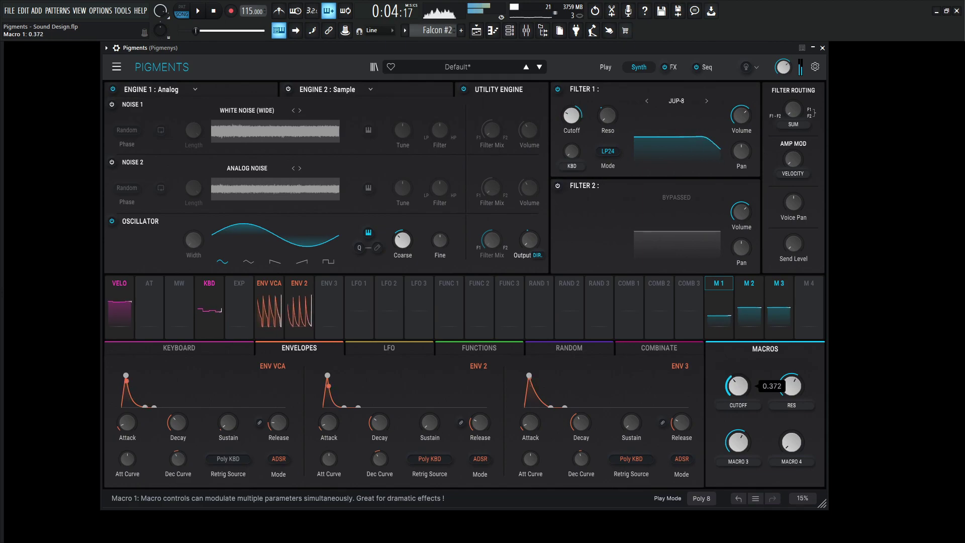
pyautogui.press('space')
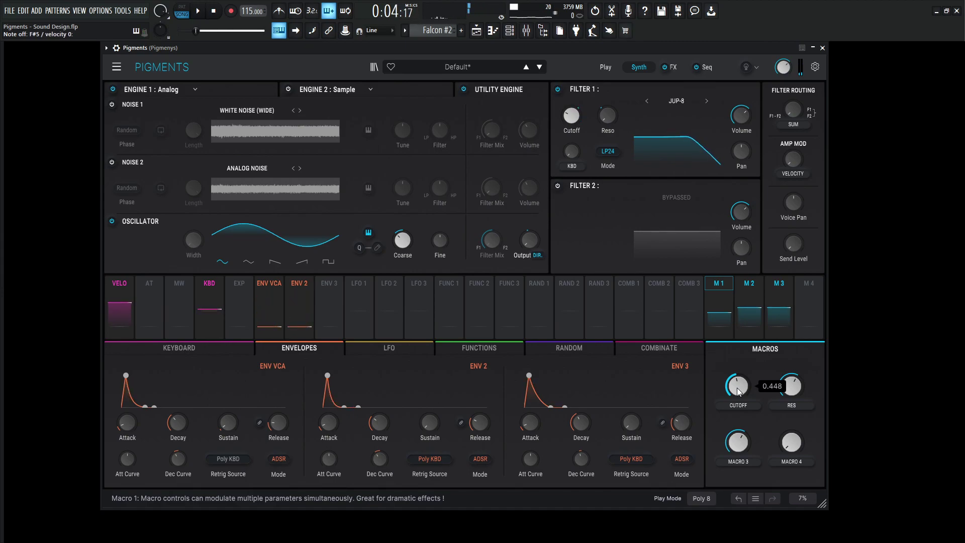
pyautogui.press('space')
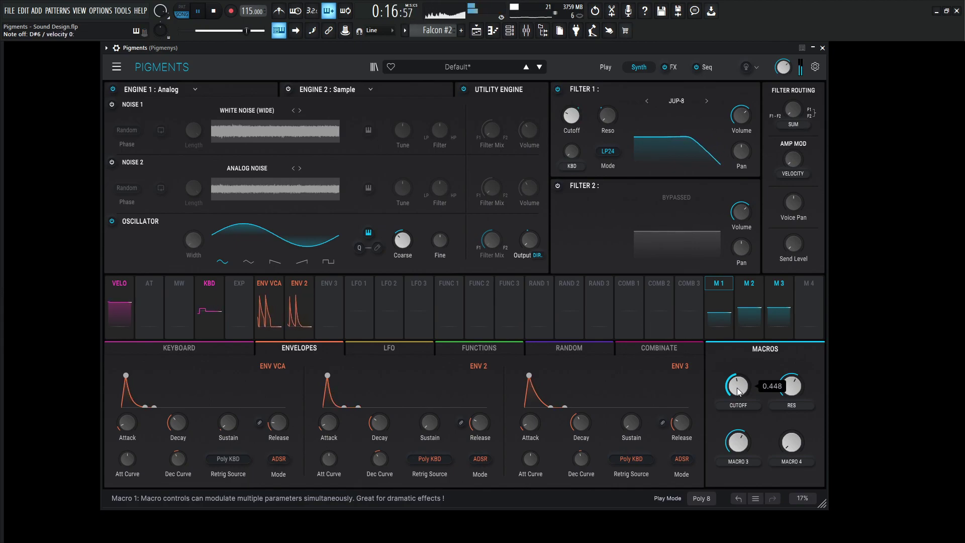
pyautogui.press('space')
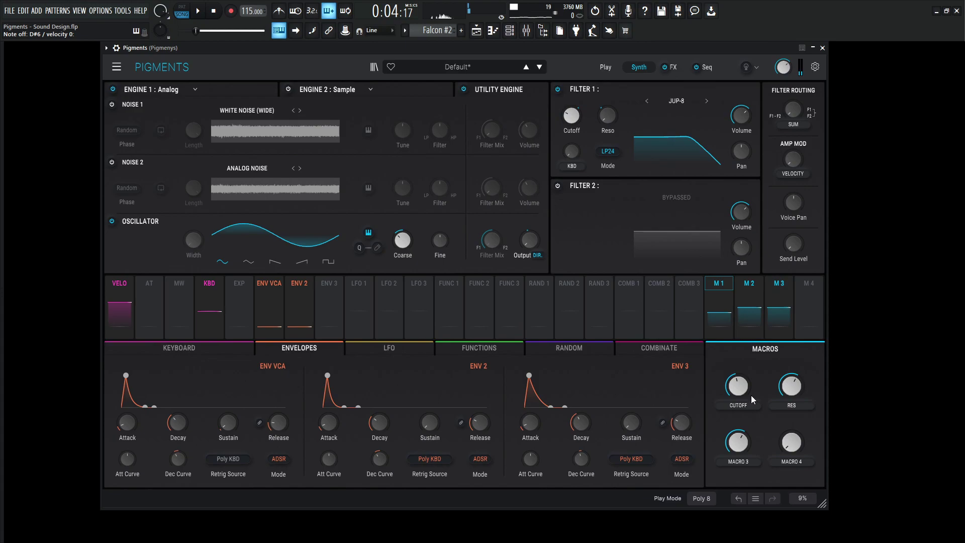
# Name Macro 3 SUB and route Macro 4 to both delays' dry/wet.
pyautogui.write('SUB')
pyautogui.press('Return')
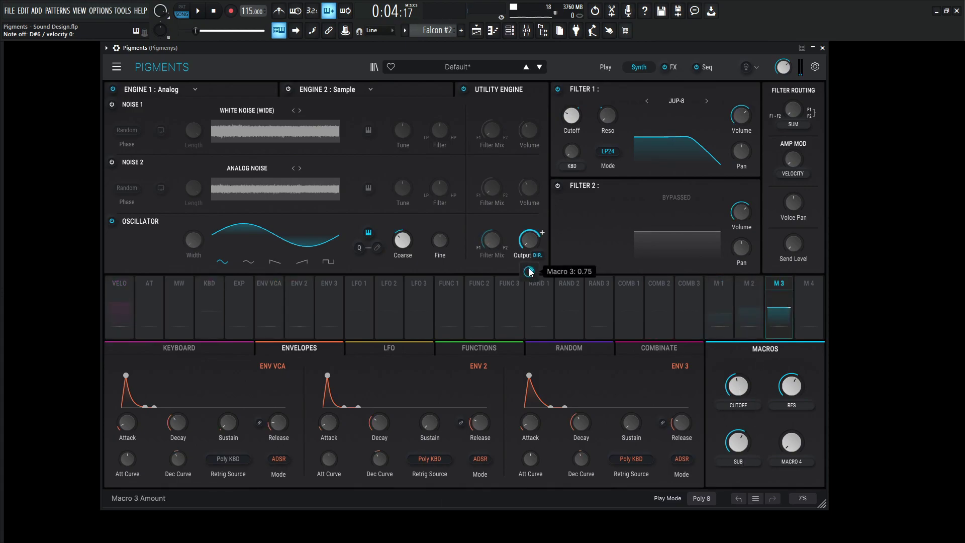
pyautogui.click(673, 67)
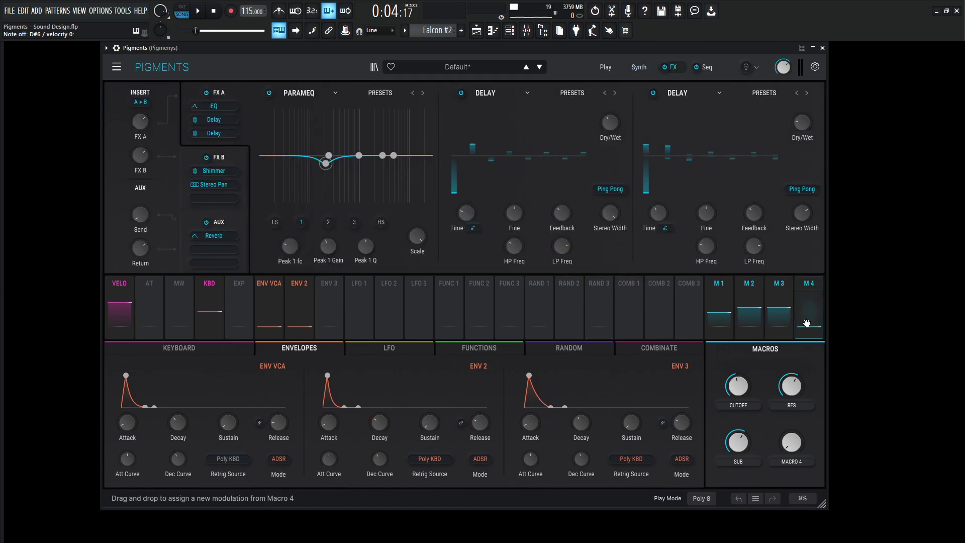
pyautogui.moveTo(807, 323); pyautogui.dragTo(806, 123)
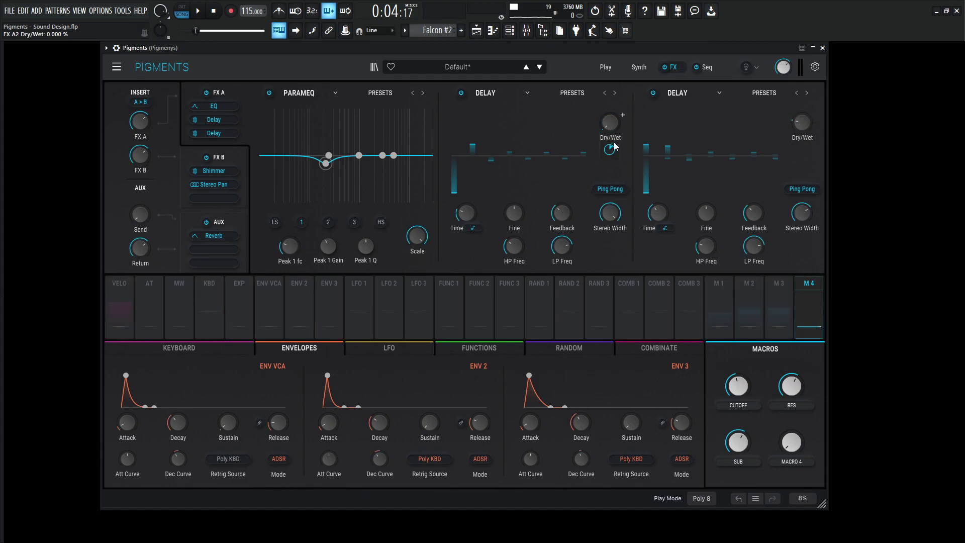
pyautogui.moveTo(610, 150)
pyautogui.moveTo(810, 126)
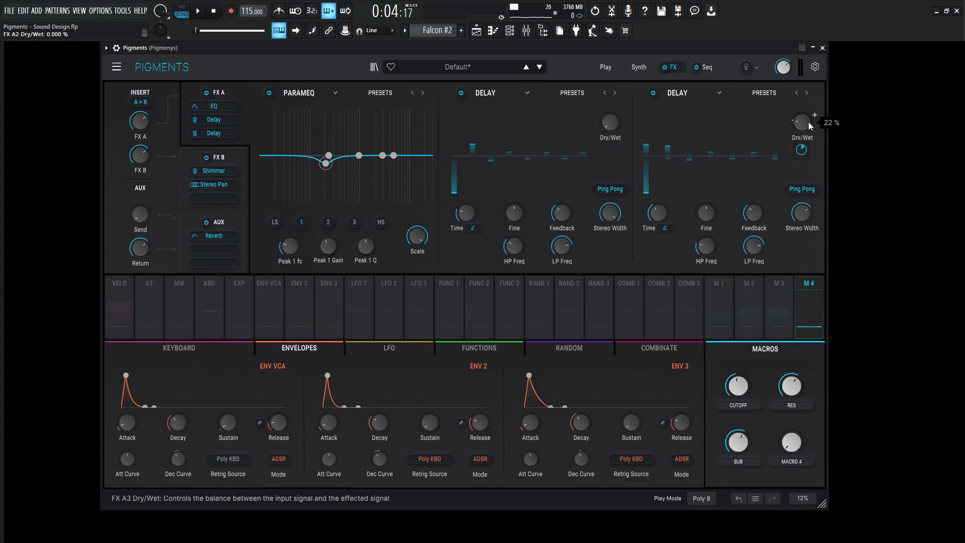
pyautogui.moveTo(802, 151)
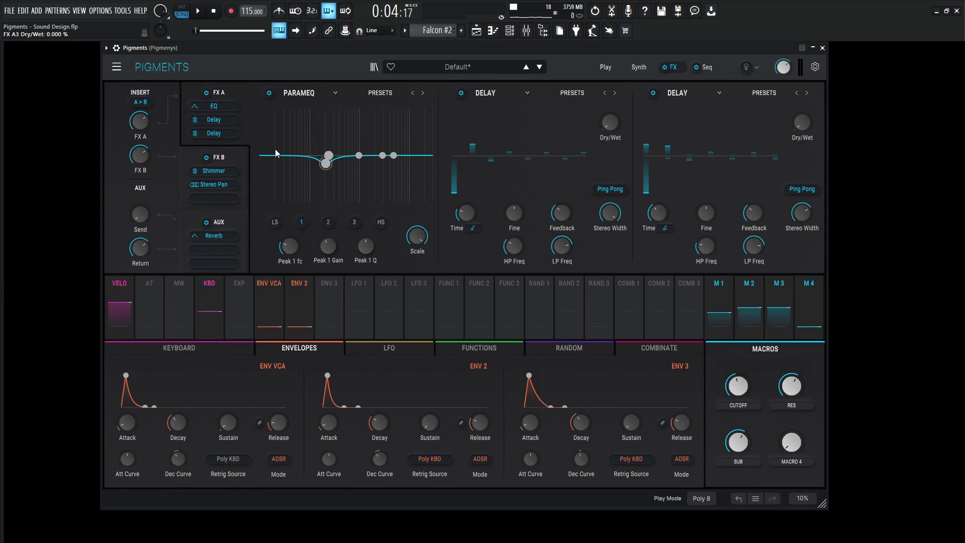
# Route Macro 4 to Shimmer dry/wet and stereo pan amount from 0.00, then turn Macro 4 fully up.
pyautogui.click(244, 160)
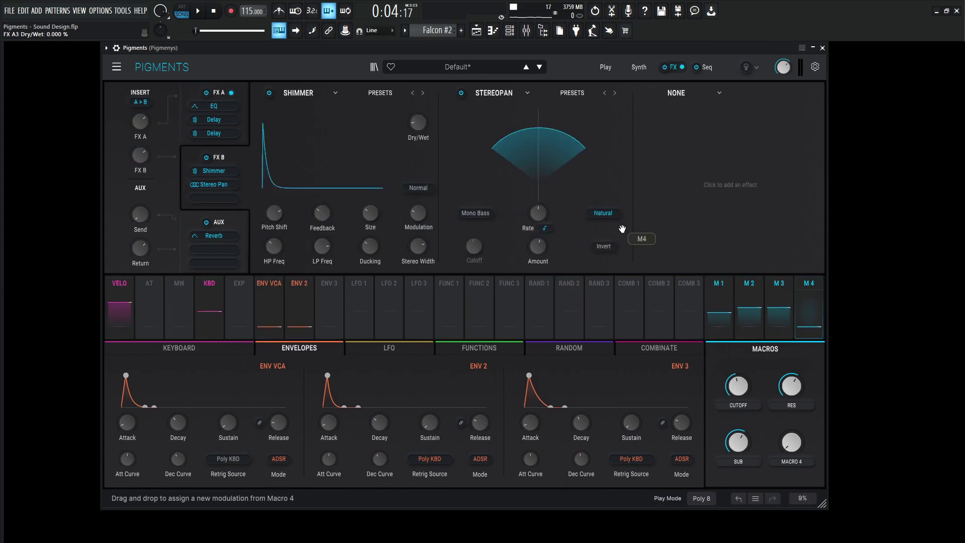
pyautogui.moveTo(623, 228); pyautogui.dragTo(418, 123)
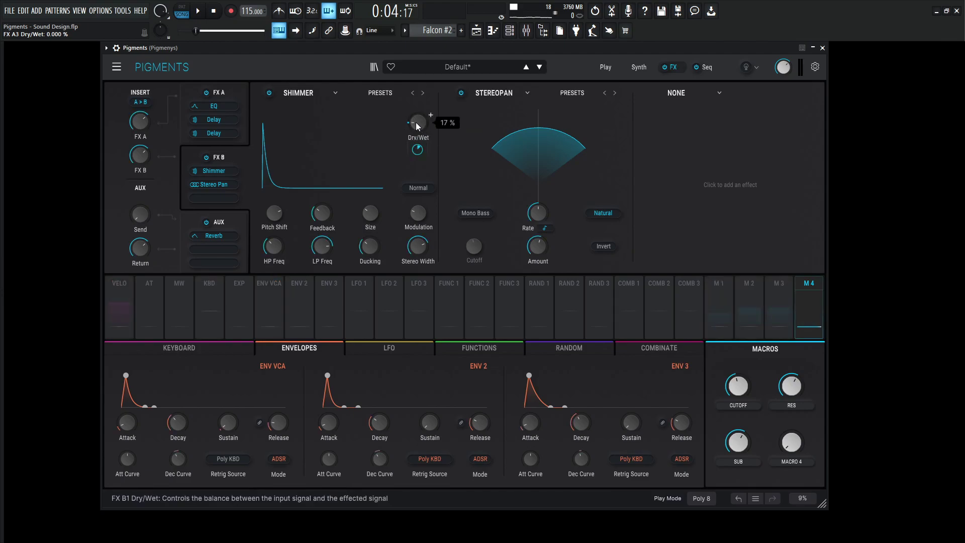
pyautogui.moveTo(417, 149)
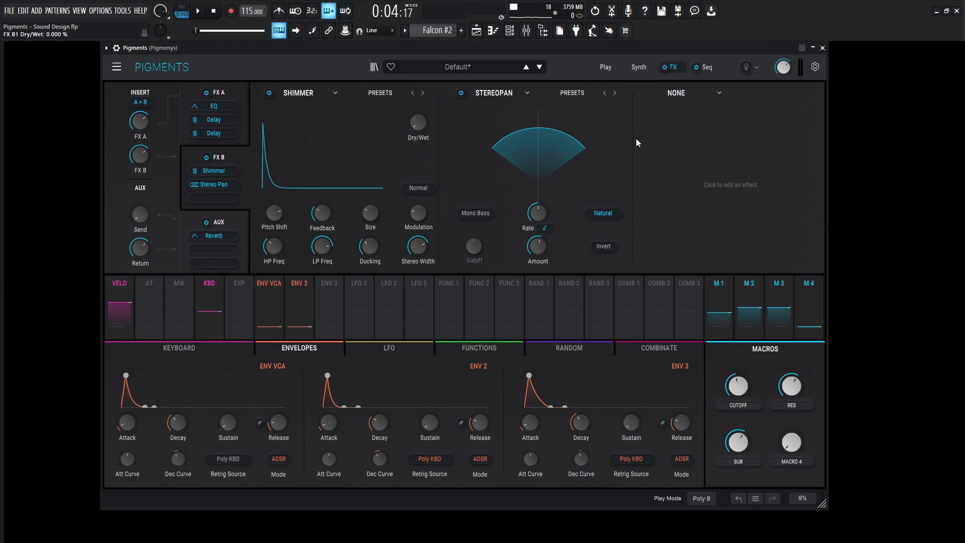
pyautogui.moveTo(537, 246)
pyautogui.mouseDown()
pyautogui.moveTo(537, 261)
pyautogui.moveTo(538, 241)
pyautogui.mouseUp()
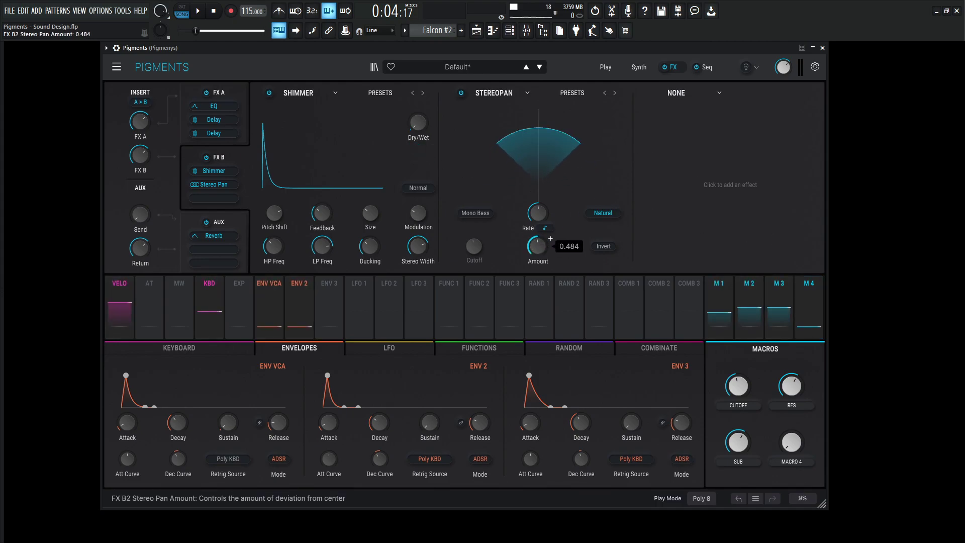
pyautogui.moveTo(814, 332); pyautogui.dragTo(537, 267)
pyautogui.doubleClick(539, 251)
pyautogui.moveTo(791, 443)
pyautogui.mouseDown()
pyautogui.moveTo(791, 410)
pyautogui.moveTo(798, 451)
pyautogui.mouseUp()
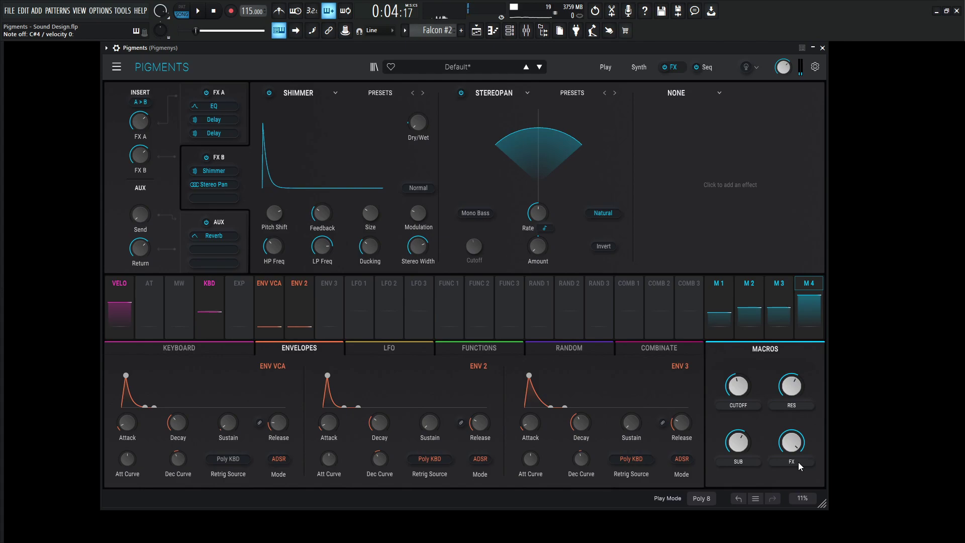
pyautogui.press('space')
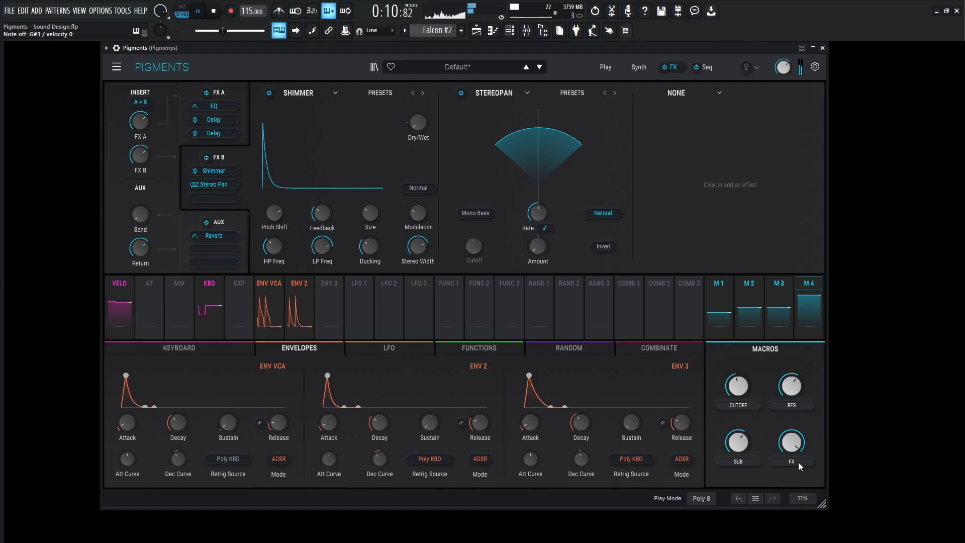
pyautogui.press('space')
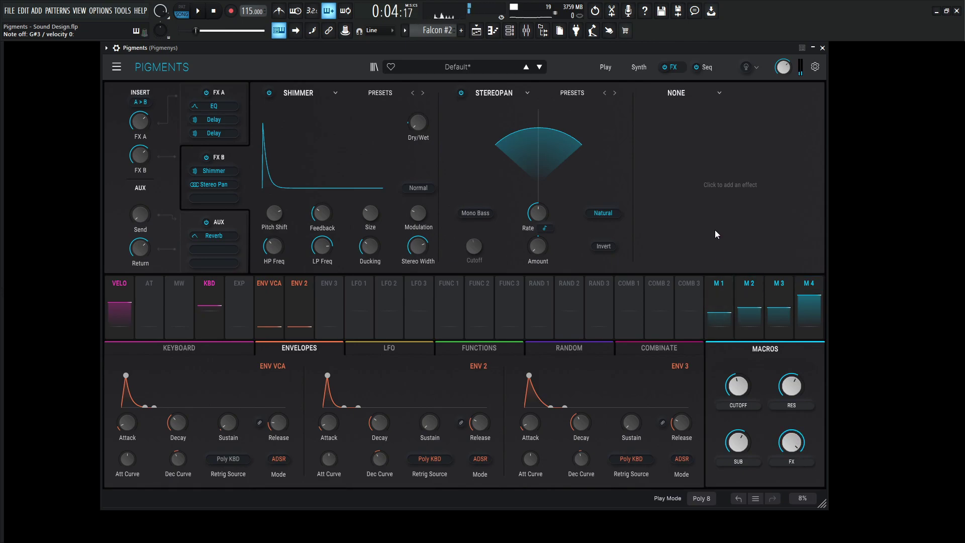